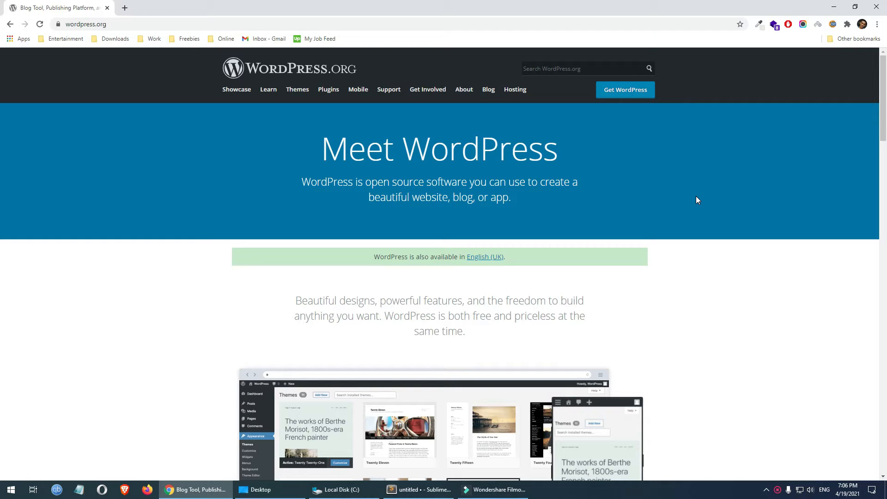
Switch to the Sublime Text notes and copy the domain swanreachcountry.com.au listed above the login details
{"action": "left_click", "coordinate": [425, 489]}
{"action": "left_click", "coordinate": [226, 208]}
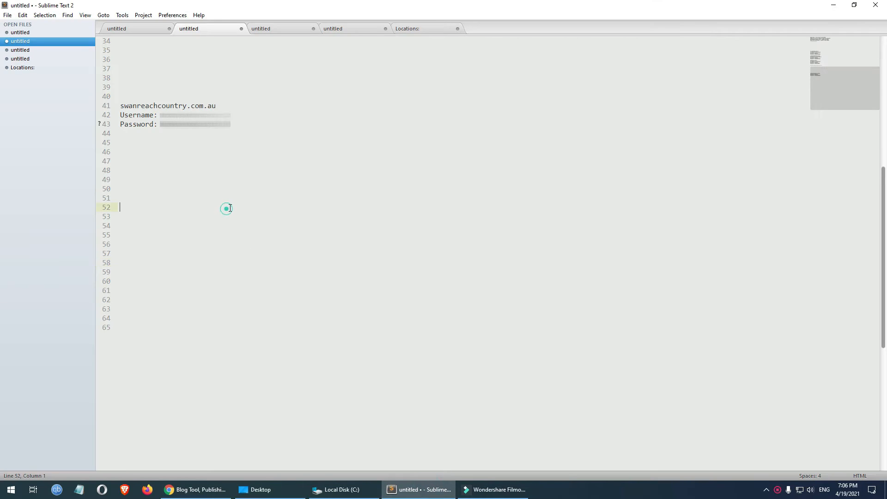
{"action": "triple_click", "coordinate": [222, 110]}
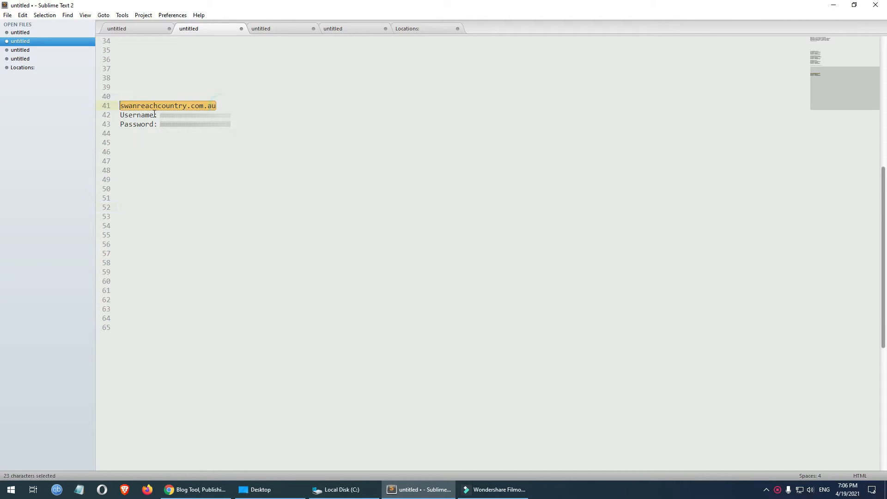
{"action": "double_click", "coordinate": [178, 115]}
{"action": "double_click", "coordinate": [227, 124]}
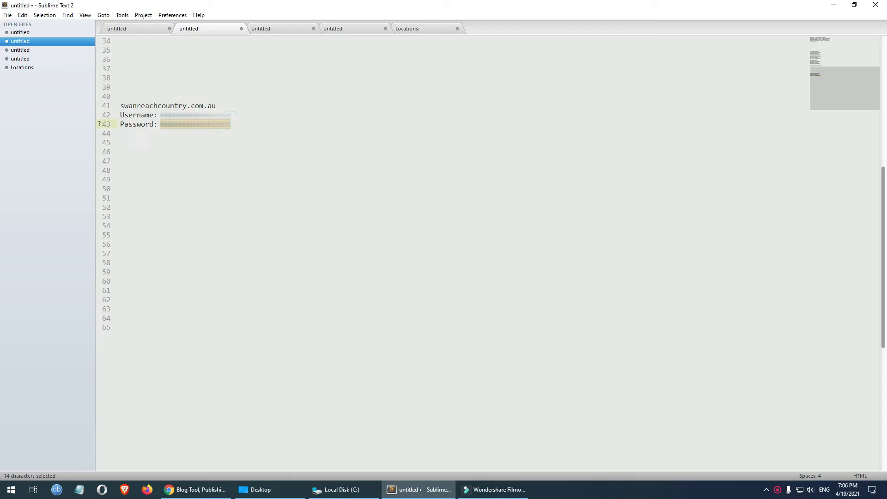
{"action": "triple_click", "coordinate": [222, 104]}
{"action": "right_click", "coordinate": [125, 106]}
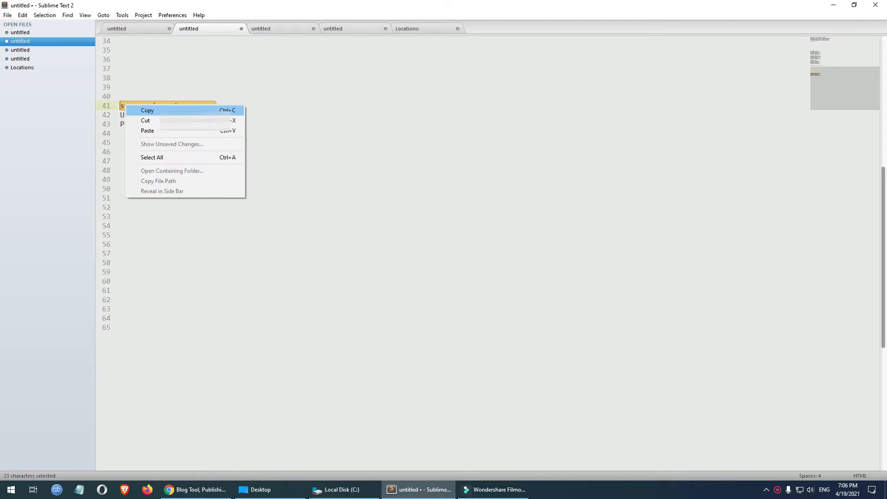
{"action": "left_click", "coordinate": [143, 110]}
Switch to Chrome and load swanreachcountry.com.au in a new incognito window
{"action": "left_click", "coordinate": [179, 497]}
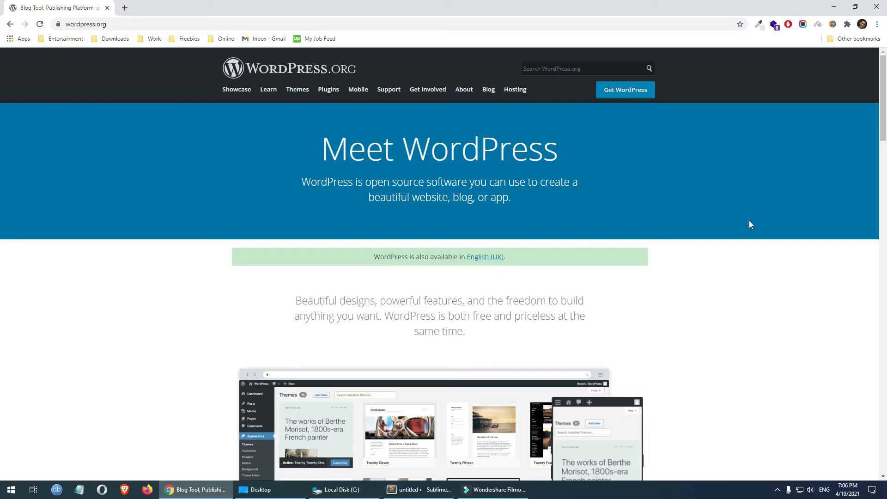
{"action": "left_click", "coordinate": [877, 24]}
{"action": "left_click", "coordinate": [828, 63]}
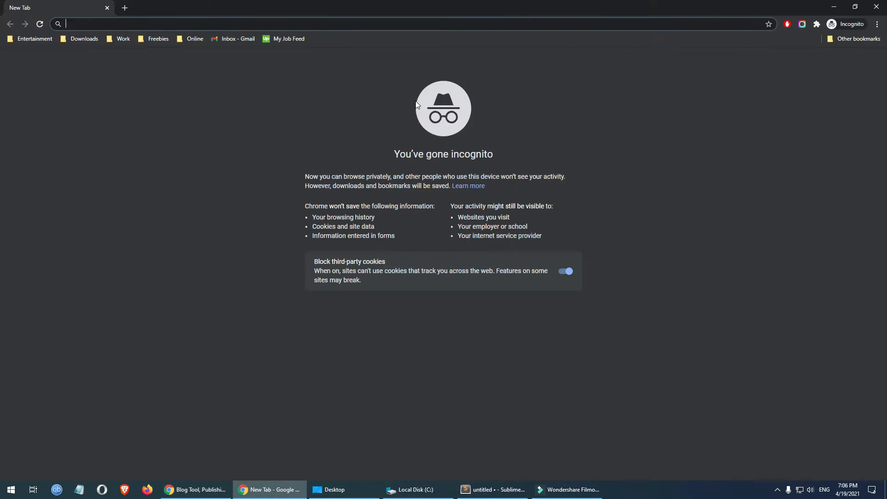
{"action": "key", "text": "ctrl+v"}
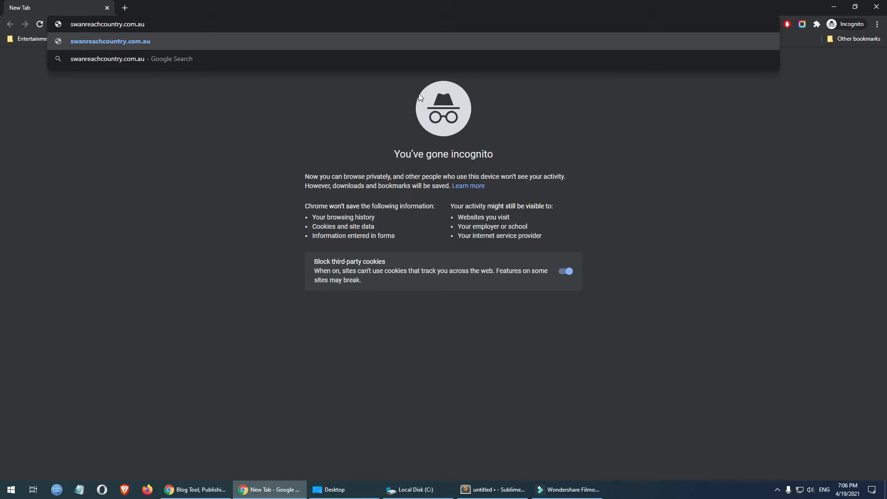
{"action": "key", "text": "Return"}
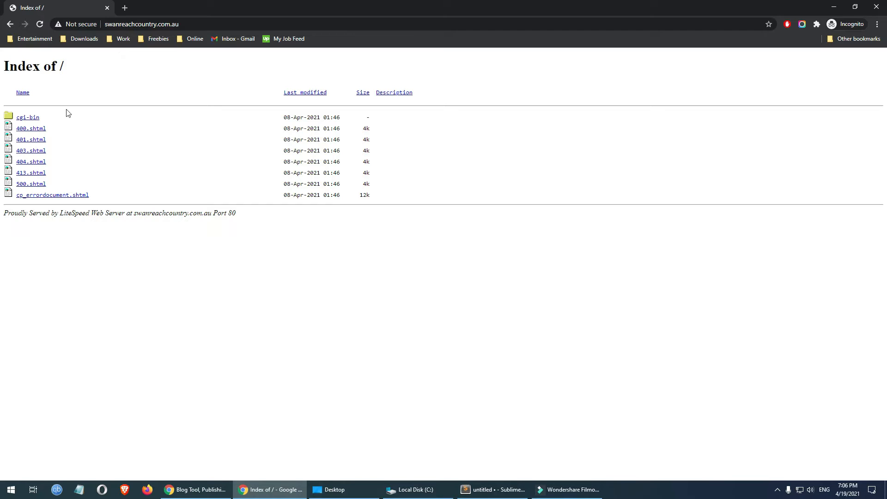
{"action": "left_click_drag", "start_coordinate": [243, 217], "coordinate": [9, 112]}
{"action": "left_click", "coordinate": [233, 282]}
Open swanreachcountry.com.au/cpanel in a new browser tab
{"action": "left_click", "coordinate": [125, 7]}
{"action": "key", "text": "ctrl+v"}
{"action": "type", "text": "/cpanel"}
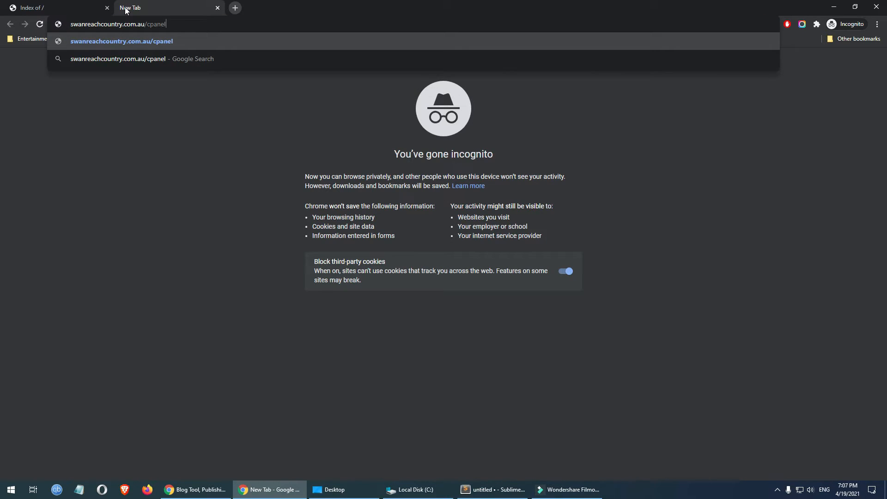
{"action": "key", "text": "Return"}
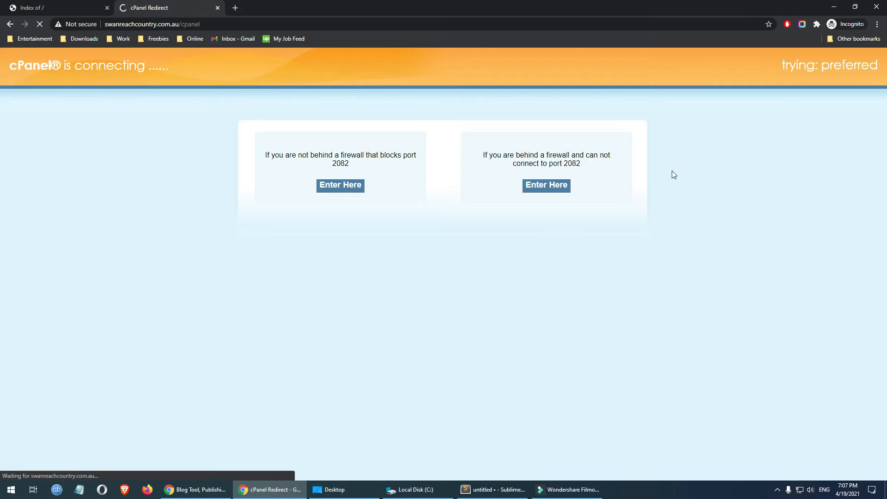
Log in to cPanel with the account username and password copied from the Sublime Text notes
{"action": "left_click", "coordinate": [492, 489]}
{"action": "left_click", "coordinate": [199, 105]}
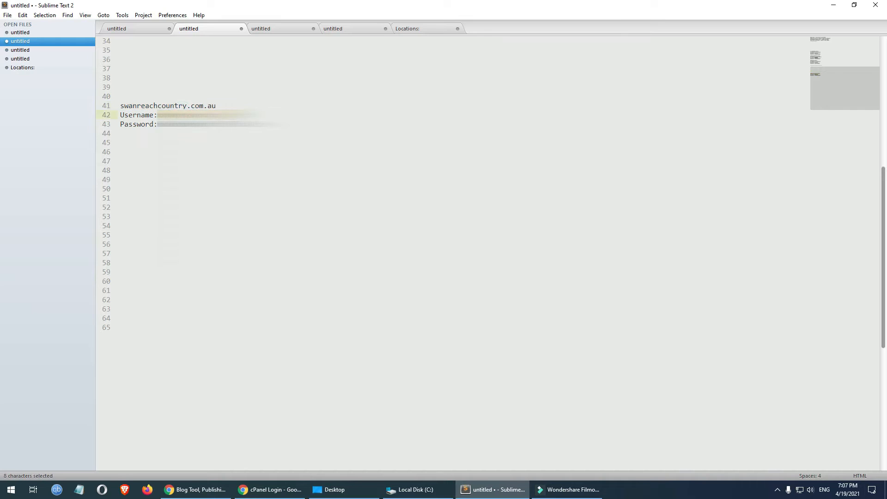
{"action": "key", "text": "alt+Tab"}
{"action": "key", "text": "ctrl+v"}
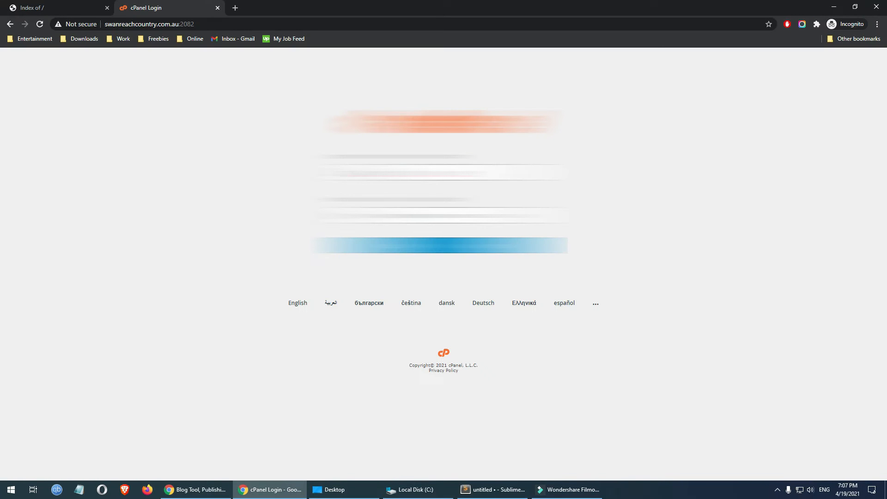
{"action": "key", "text": "alt+Tab"}
{"action": "double_click", "coordinate": [198, 124]}
{"action": "key", "text": "ctrl+c"}
{"action": "key", "text": "alt+Tab"}
{"action": "key", "text": "ctrl+v"}
{"action": "key", "text": "Return"}
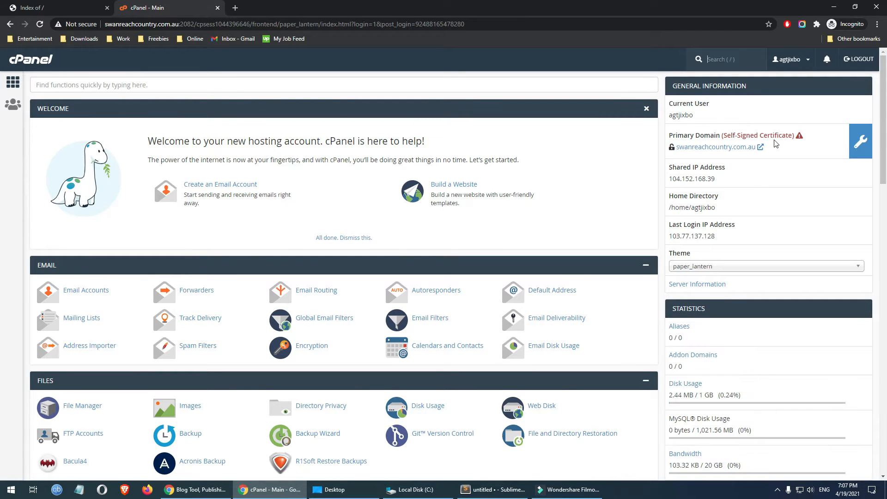
{"action": "mouse_move", "coordinate": [800, 137]}
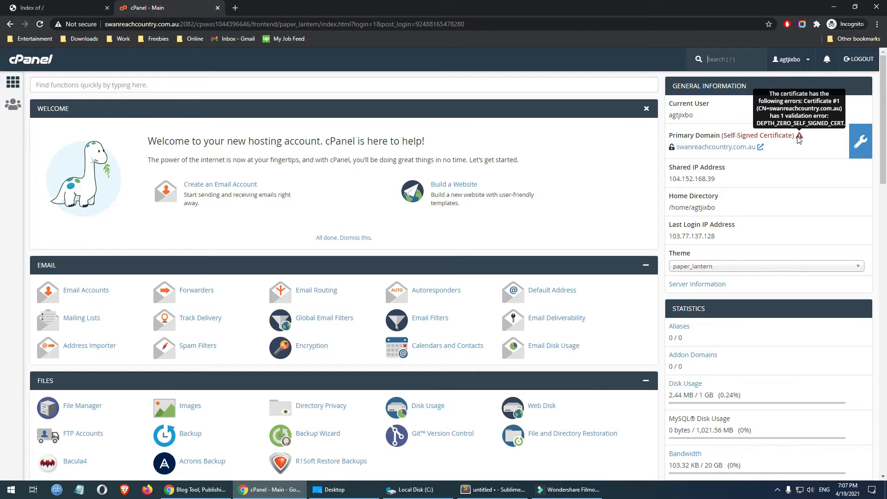
{"action": "left_click", "coordinate": [94, 4]}
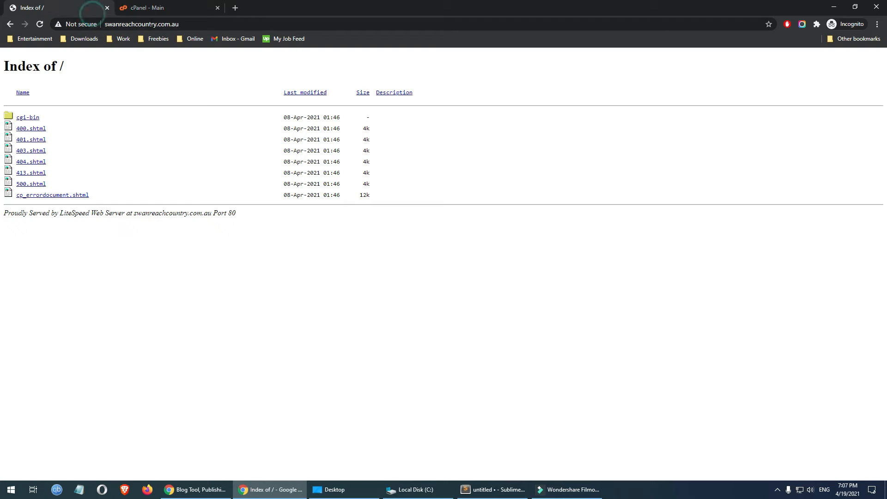
{"action": "left_click", "coordinate": [148, 24]}
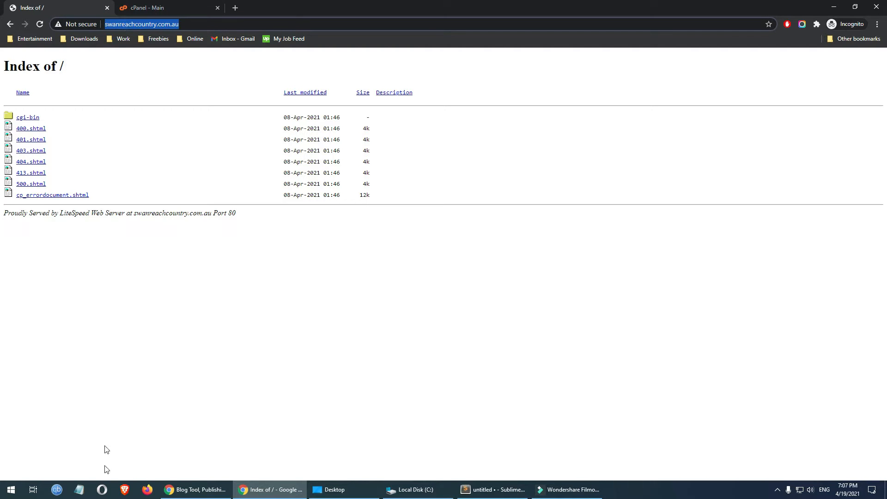
{"action": "left_click", "coordinate": [79, 489]}
{"action": "key", "text": "ctrl+v"}
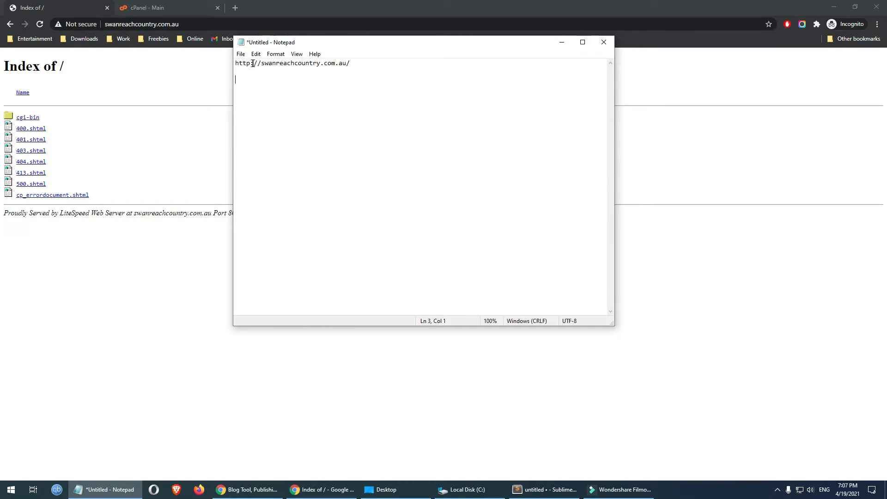
{"action": "key", "text": "ctrl+v"}
{"action": "left_click", "coordinate": [249, 80]}
{"action": "type", "text": "s"}
Load the https version of the address from Notepad in a new browser tab to check the secure connection
{"action": "left_click_drag", "start_coordinate": [366, 81], "coordinate": [230, 80]}
{"action": "key", "text": "ctrl+c"}
{"action": "left_click", "coordinate": [236, 8]}
{"action": "key", "text": "ctrl+v"}
{"action": "key", "text": "Return"}
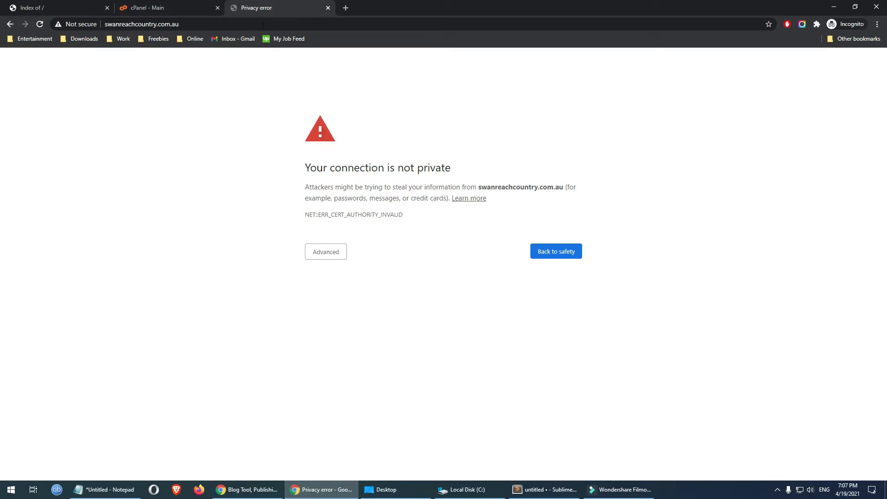
{"action": "double_click", "coordinate": [336, 170]}
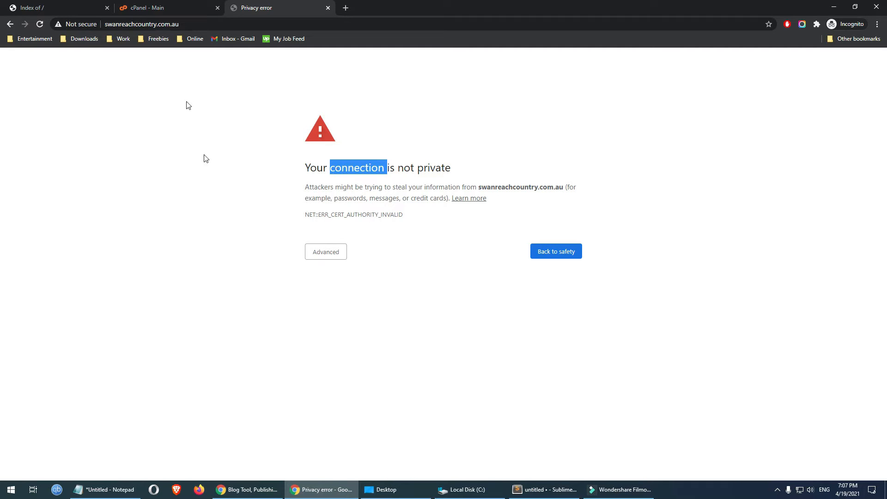
Compare the http and https addresses in Notepad, and close the browser tab with the https page
{"action": "left_click", "coordinate": [106, 489]}
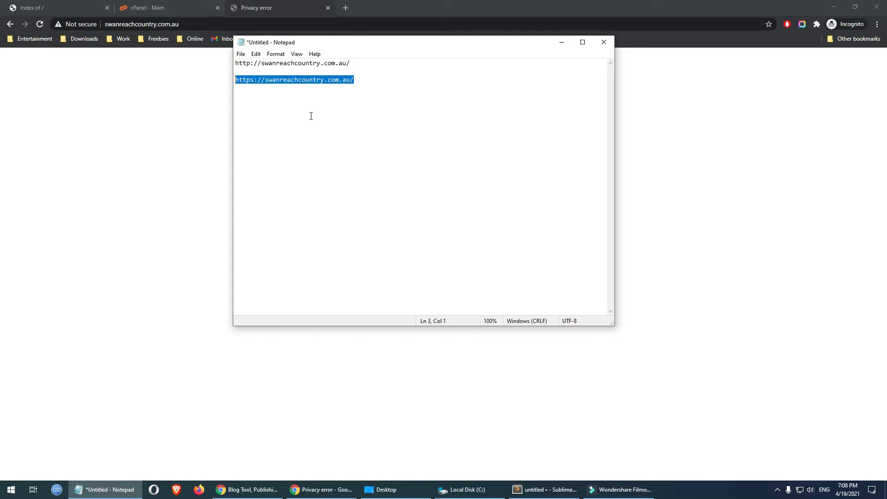
{"action": "left_click", "coordinate": [195, 132]}
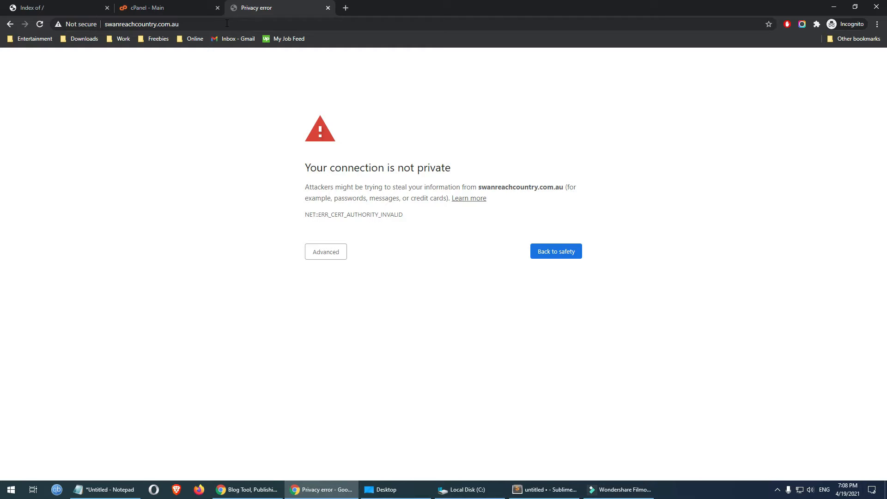
{"action": "left_click", "coordinate": [328, 7]}
{"action": "left_click", "coordinate": [445, 313]}
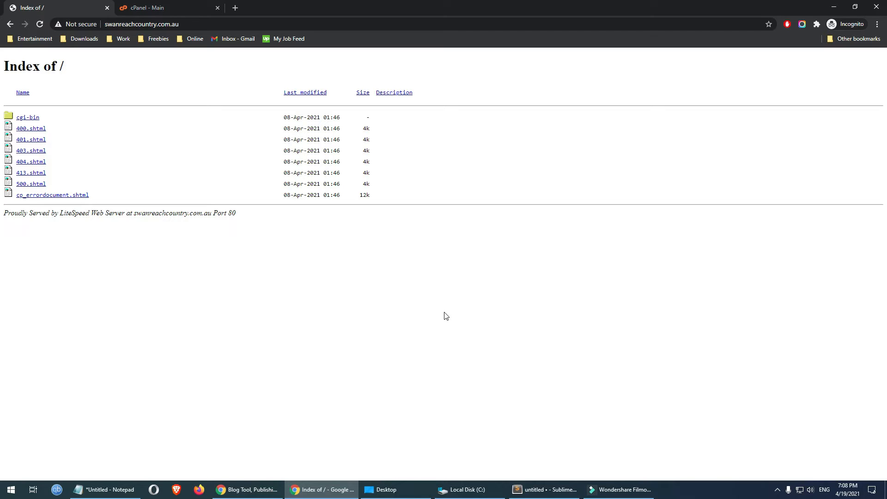
Search the cPanel main page for "ssl" and open SSL/TLS Status in the Security section
{"action": "left_click", "coordinate": [171, 8]}
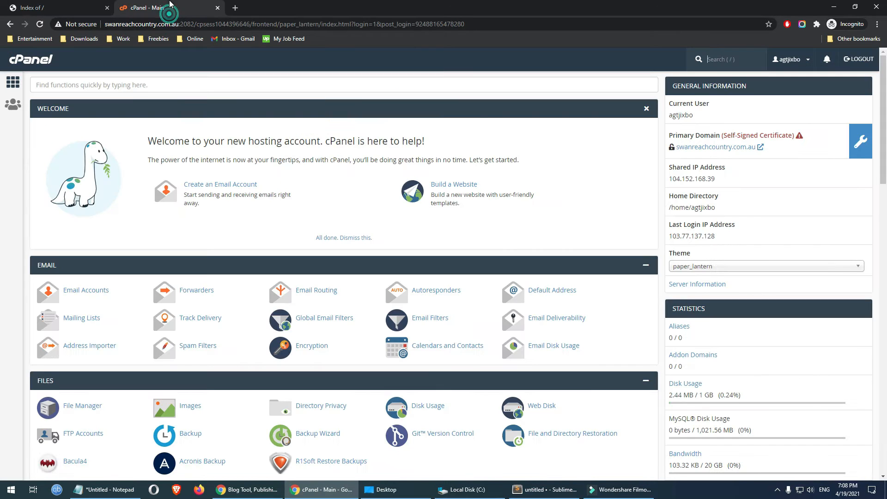
{"action": "scroll", "coordinate": [827, 162], "scroll_direction": "down", "scroll_amount": 3}
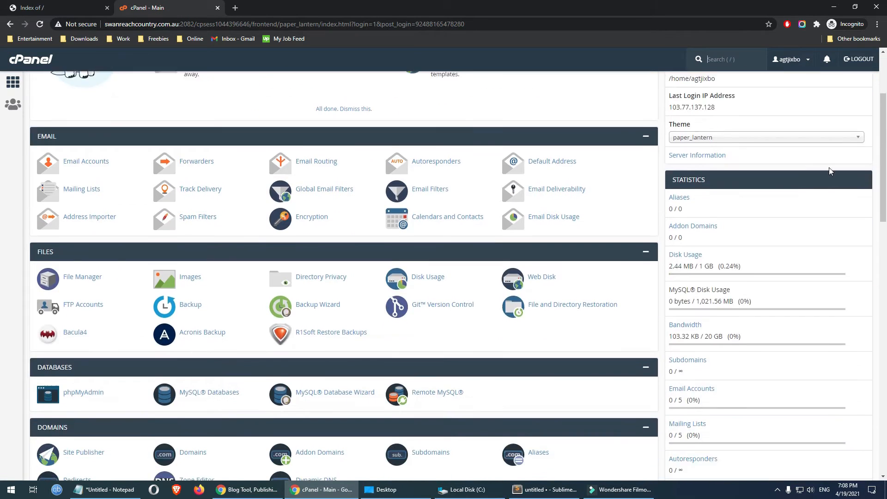
{"action": "key", "text": "ctrl+f"}
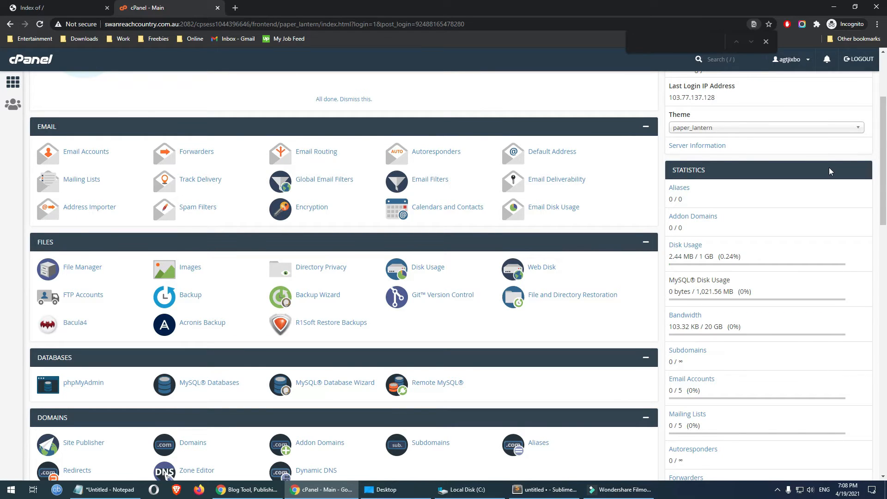
{"action": "type", "text": "ssl"}
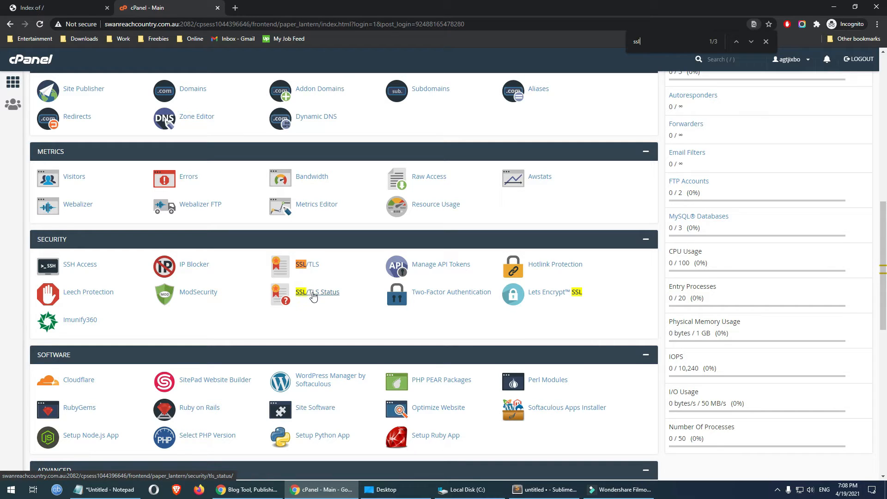
{"action": "left_click", "coordinate": [315, 295]}
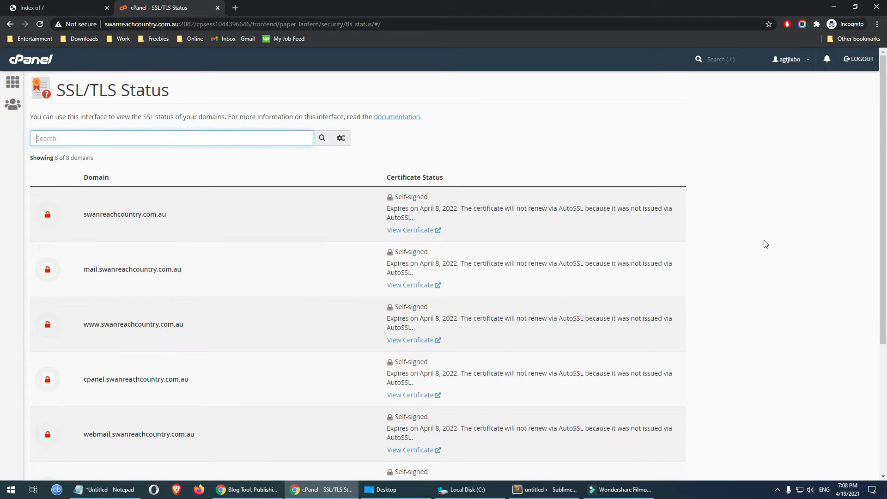
Examine the certificate status of every domain and subdomain listed on the SSL/TLS Status page
{"action": "scroll", "coordinate": [764, 244], "scroll_direction": "down", "scroll_amount": 2}
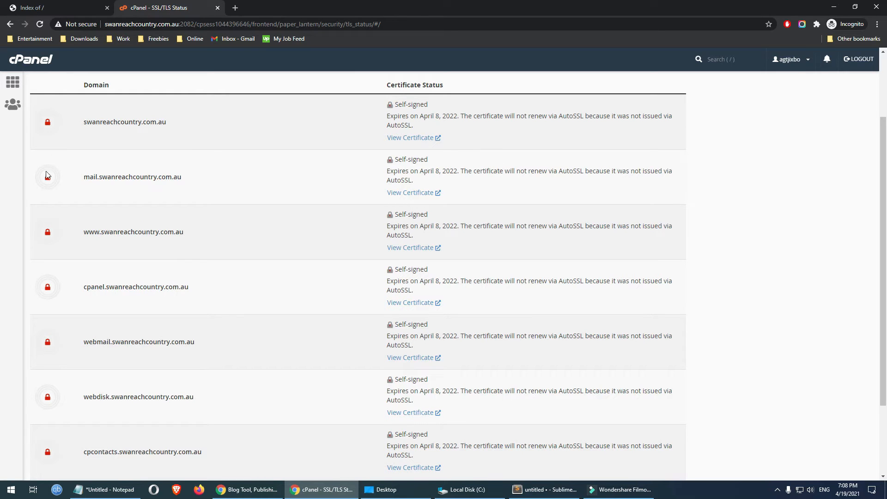
{"action": "scroll", "coordinate": [800, 218], "scroll_direction": "down", "scroll_amount": 2}
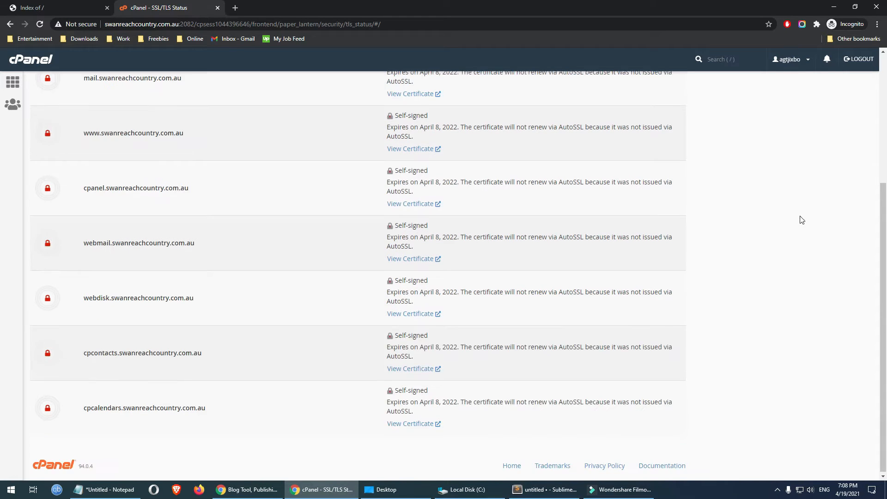
{"action": "scroll", "coordinate": [800, 221], "scroll_direction": "up", "scroll_amount": 5}
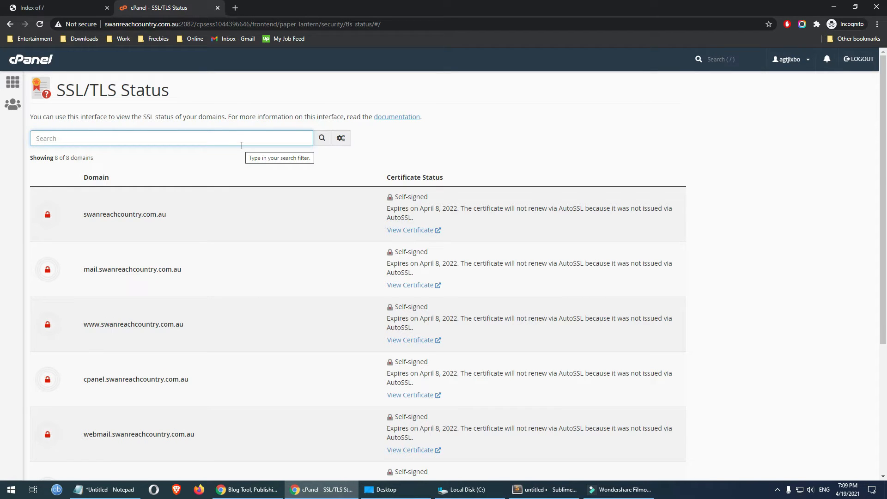
{"action": "left_click_drag", "start_coordinate": [172, 92], "coordinate": [54, 92]}
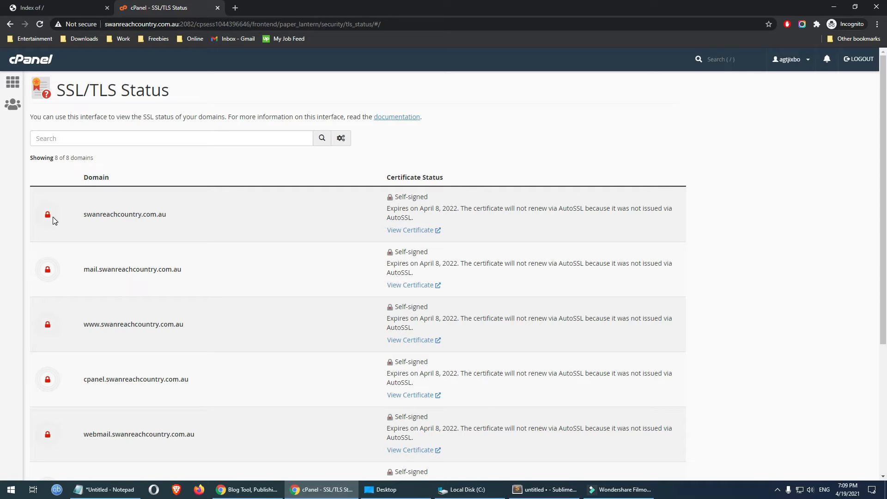
{"action": "scroll", "coordinate": [62, 246], "scroll_direction": "down", "scroll_amount": 1}
{"action": "scroll", "coordinate": [63, 245], "scroll_direction": "down", "scroll_amount": 4}
{"action": "scroll", "coordinate": [65, 247], "scroll_direction": "up", "scroll_amount": 4}
{"action": "left_click_drag", "start_coordinate": [166, 98], "coordinate": [67, 92]}
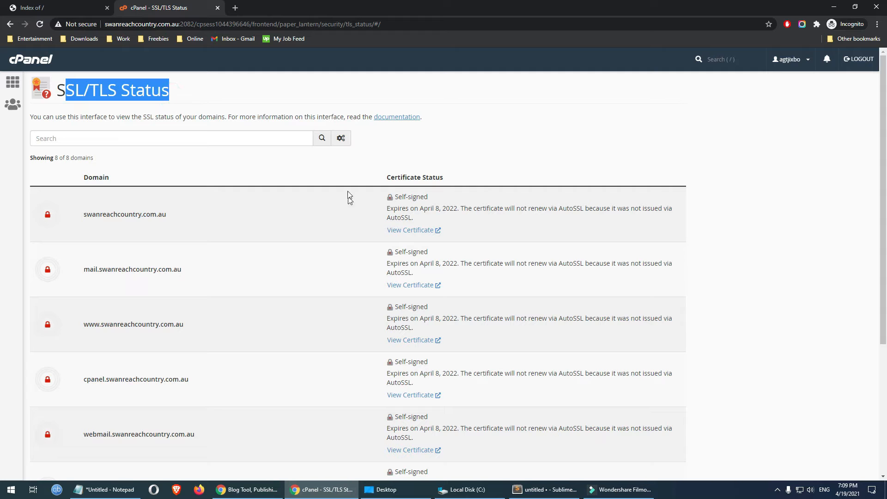
{"action": "left_click", "coordinate": [336, 167]}
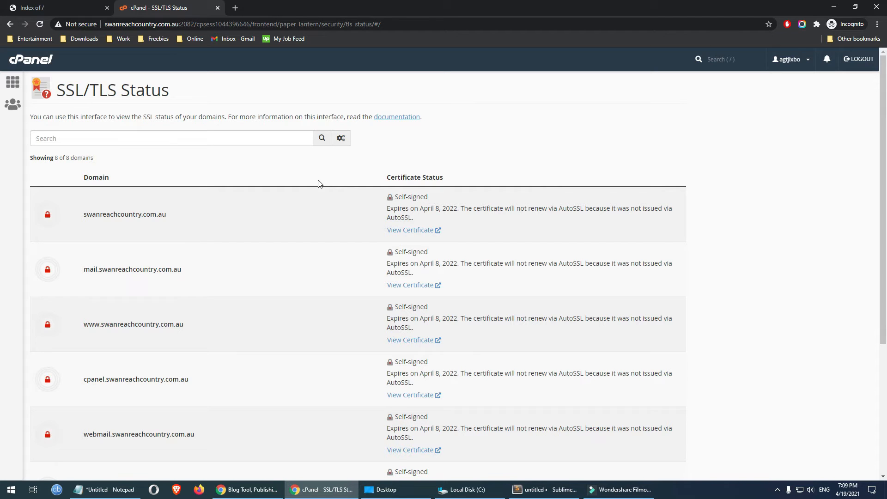
Return to the cPanel main page and open Lets Encrypt SSL in the Security section
{"action": "left_click", "coordinate": [28, 69]}
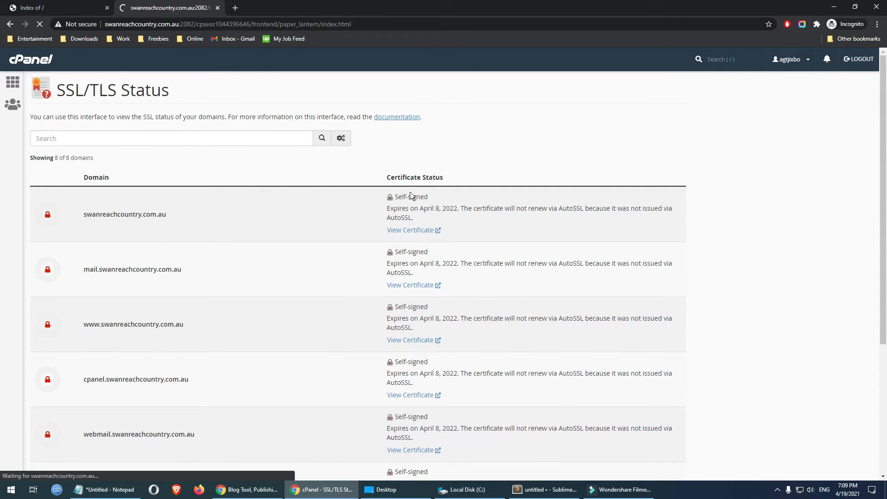
{"action": "scroll", "coordinate": [418, 217], "scroll_direction": "down", "scroll_amount": 7}
{"action": "scroll", "coordinate": [418, 217], "scroll_direction": "down", "scroll_amount": 4}
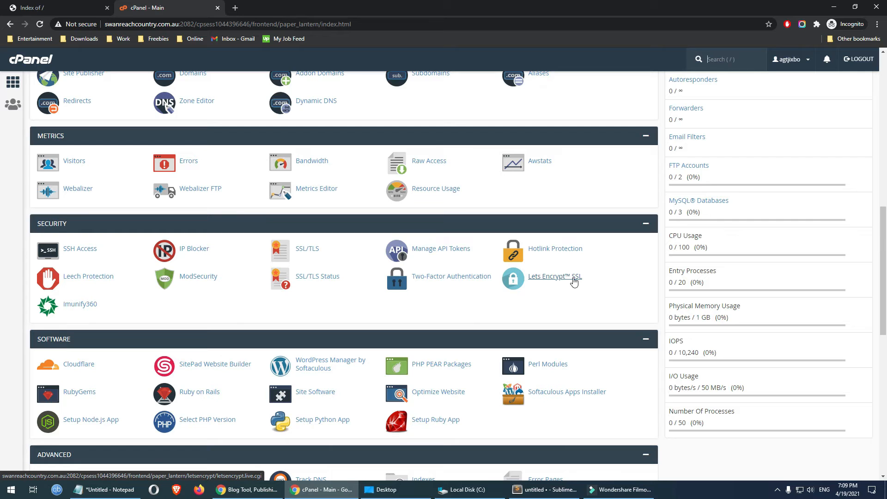
{"action": "left_click", "coordinate": [568, 280]}
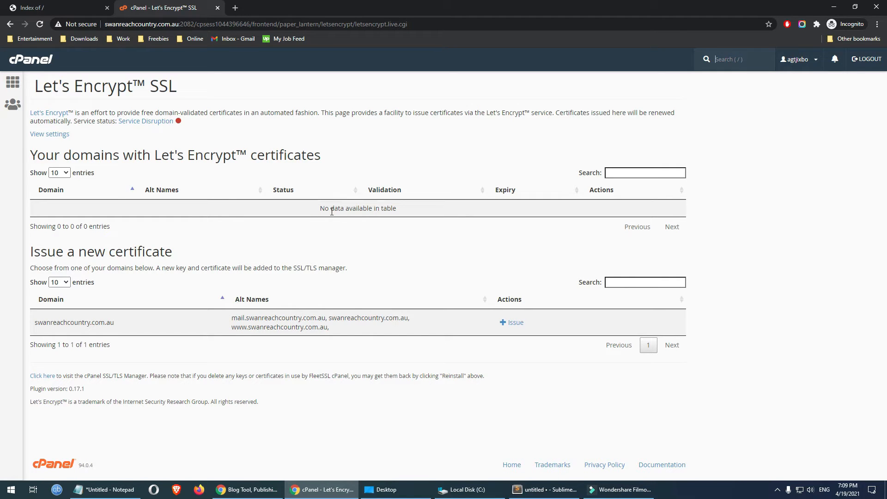
Issue a Let's Encrypt certificate for swanreachcountry.com.au including its mail and www aliases, using http-01 validation
{"action": "triple_click", "coordinate": [318, 211]}
{"action": "left_click", "coordinate": [396, 210]}
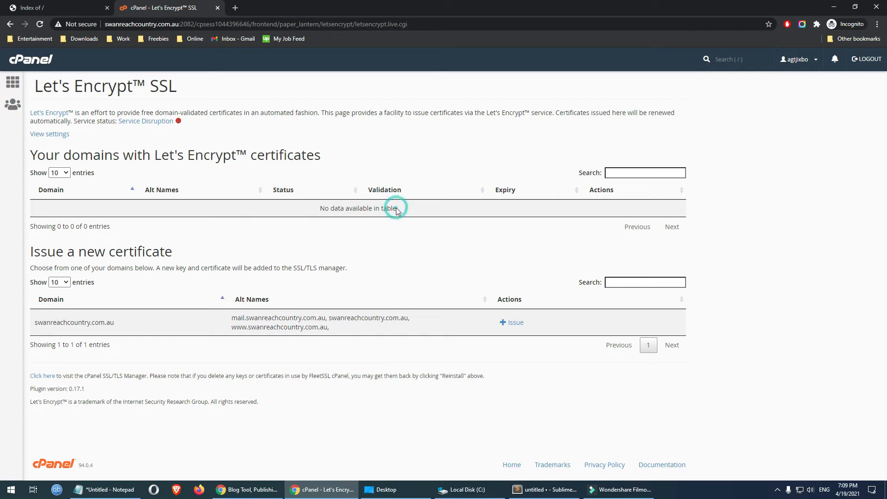
{"action": "left_click", "coordinate": [514, 325]}
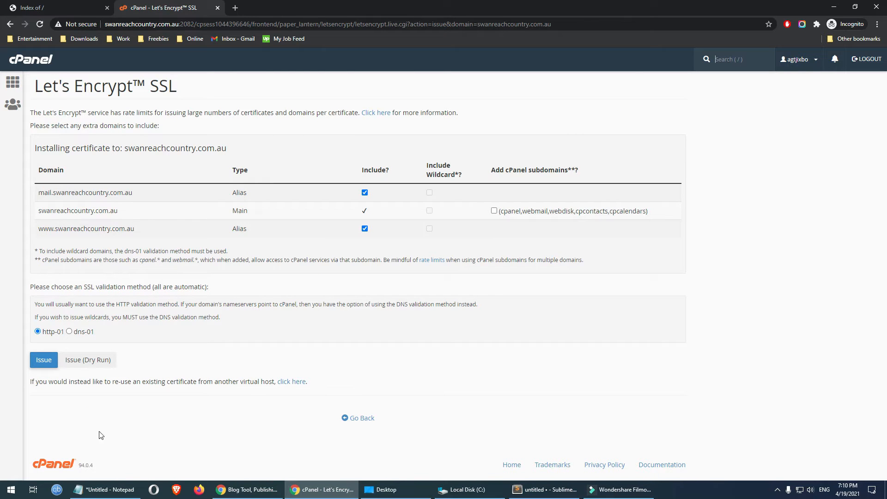
{"action": "left_click", "coordinate": [41, 362]}
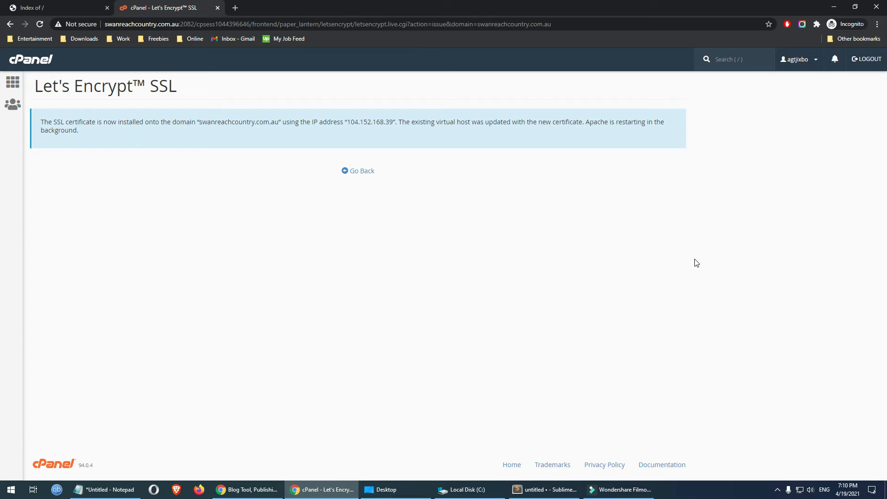
From the cPanel main page, load the https address copied from Notepad in a new tab to check the certificate, and close that tab
{"action": "left_click", "coordinate": [32, 62]}
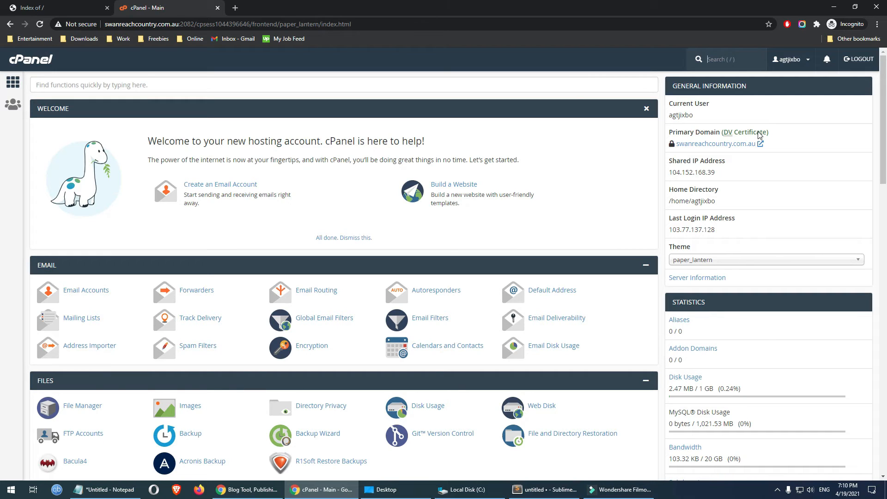
{"action": "left_click", "coordinate": [106, 490]}
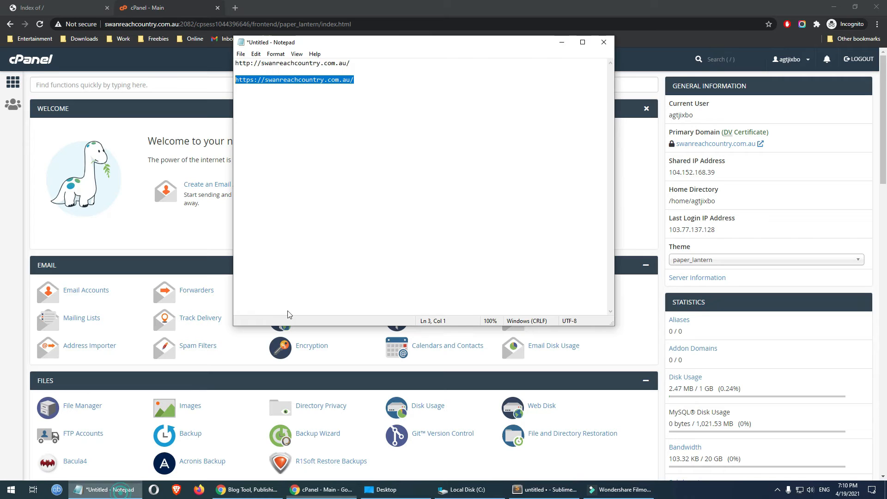
{"action": "right_click", "coordinate": [334, 81]}
{"action": "left_click", "coordinate": [365, 111]}
{"action": "left_click", "coordinate": [236, 12]}
{"action": "right_click", "coordinate": [276, 24]}
{"action": "left_click", "coordinate": [340, 96]}
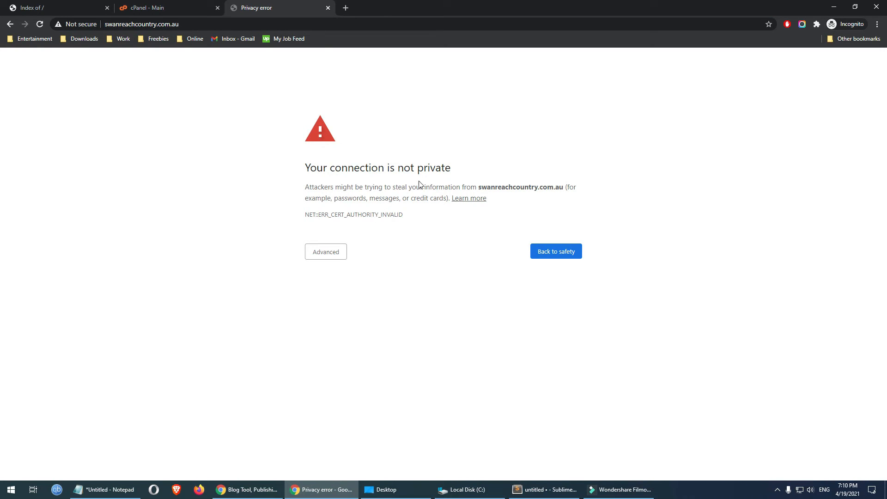
{"action": "left_click", "coordinate": [328, 8]}
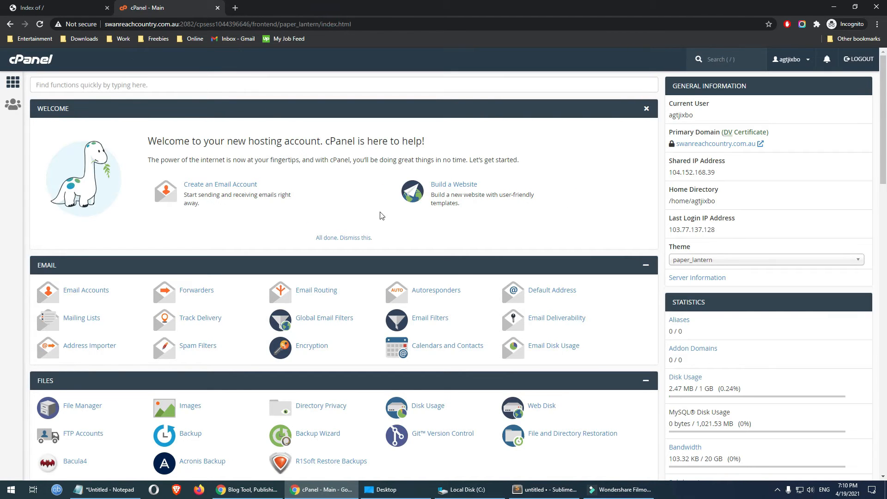
Dismiss the welcome message on the cPanel main page and look over the available sections
{"action": "left_click", "coordinate": [364, 237]}
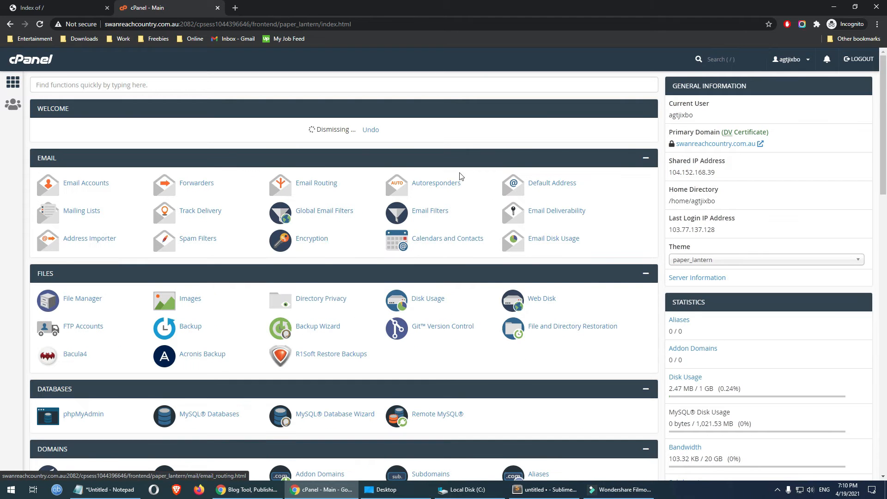
{"action": "scroll", "coordinate": [462, 175], "scroll_direction": "down", "scroll_amount": 2}
{"action": "scroll", "coordinate": [576, 175], "scroll_direction": "down", "scroll_amount": 5}
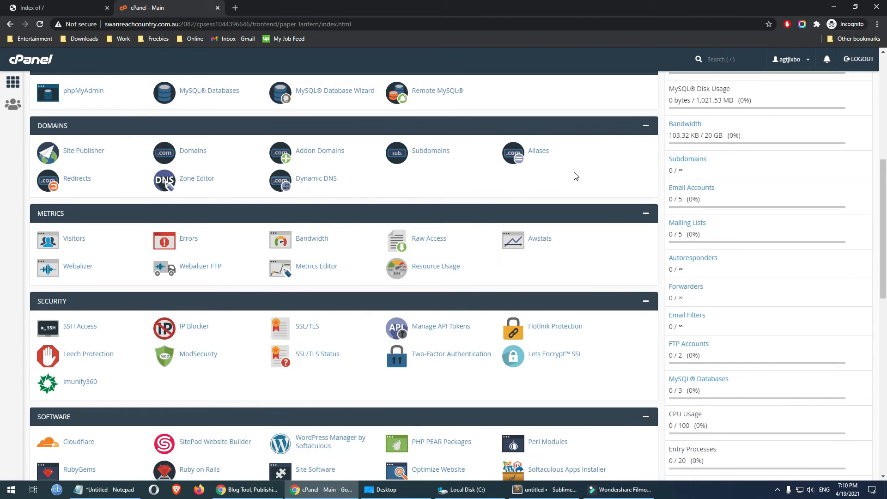
{"action": "scroll", "coordinate": [560, 198], "scroll_direction": "up", "scroll_amount": 7}
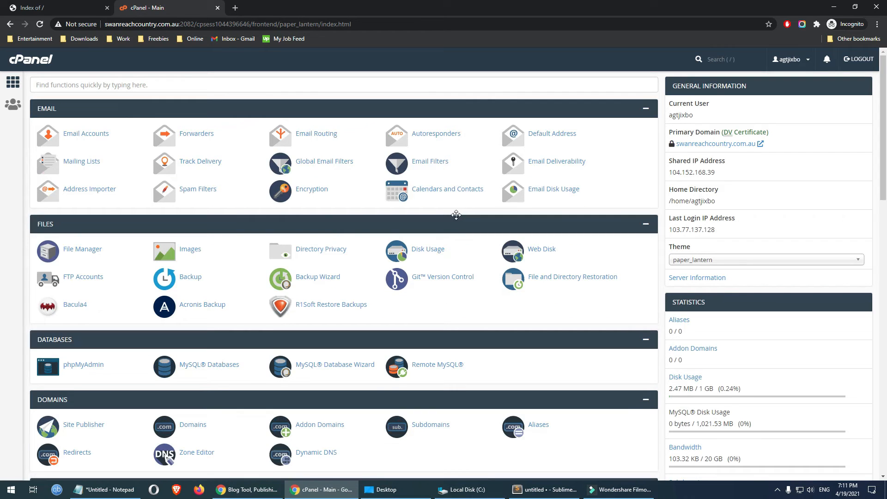
Open WordPress from the Softaculous Apps Installer section and bring up its installation form
{"action": "scroll", "coordinate": [544, 200], "scroll_direction": "down", "scroll_amount": 6}
{"action": "scroll", "coordinate": [544, 199], "scroll_direction": "down", "scroll_amount": 7}
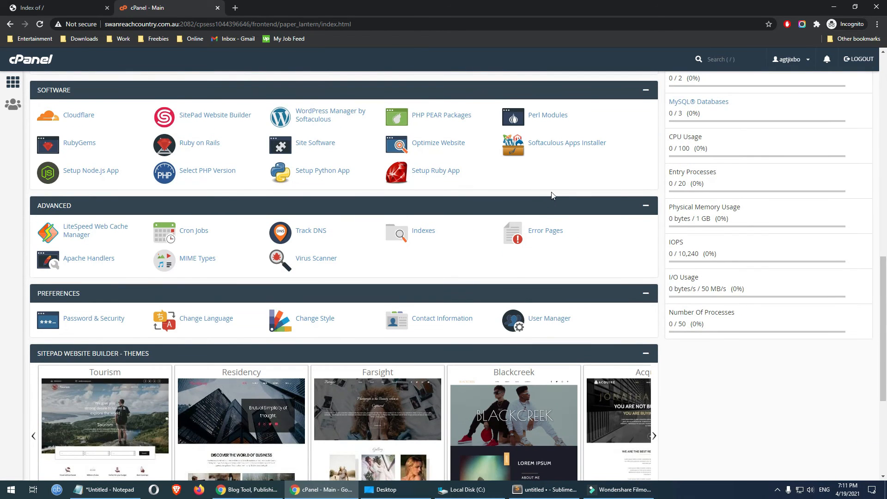
{"action": "scroll", "coordinate": [550, 198], "scroll_direction": "down", "scroll_amount": 3}
{"action": "scroll", "coordinate": [557, 187], "scroll_direction": "up", "scroll_amount": 3}
{"action": "scroll", "coordinate": [557, 187], "scroll_direction": "down", "scroll_amount": 5}
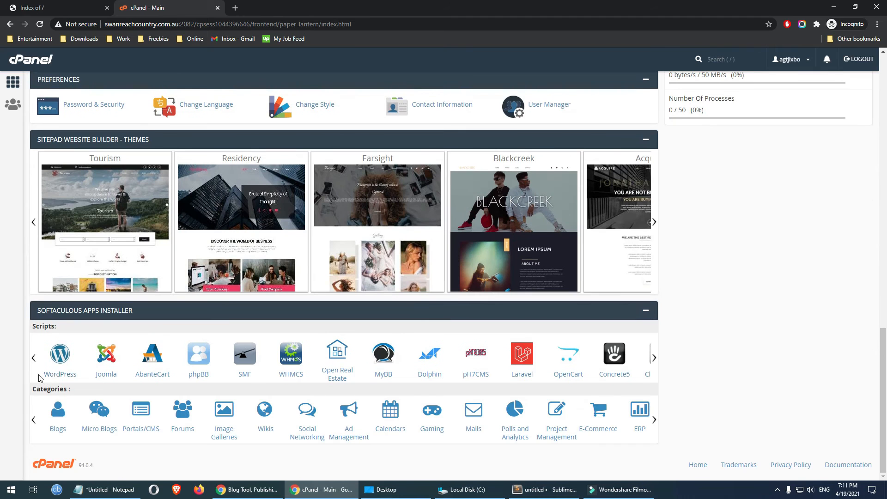
{"action": "left_click", "coordinate": [58, 377]}
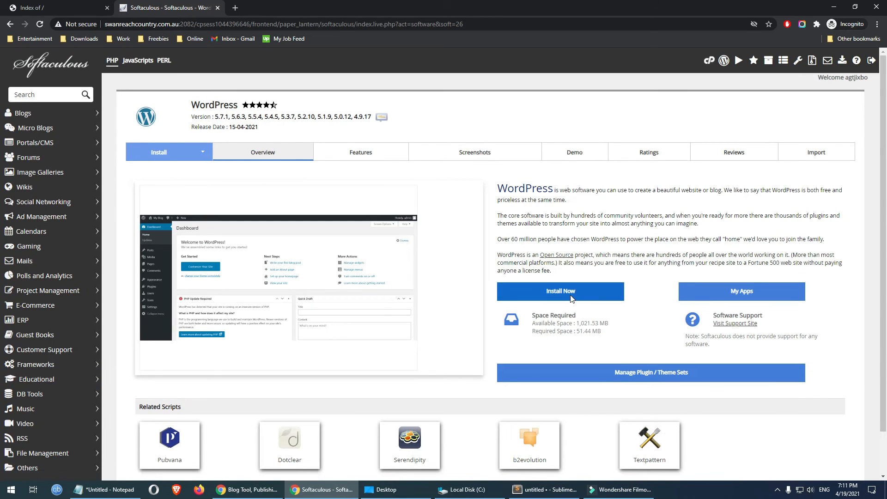
{"action": "scroll", "coordinate": [674, 184], "scroll_direction": "down", "scroll_amount": 1}
{"action": "scroll", "coordinate": [600, 259], "scroll_direction": "up", "scroll_amount": 1}
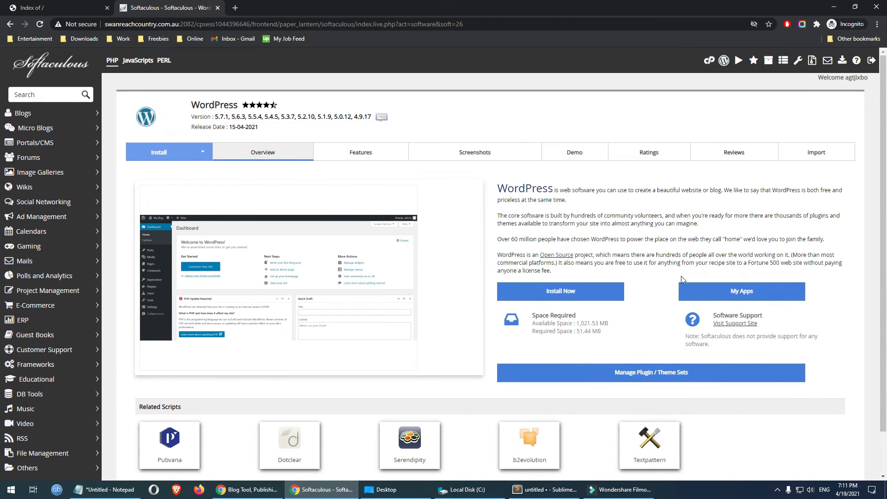
{"action": "left_click", "coordinate": [573, 294]}
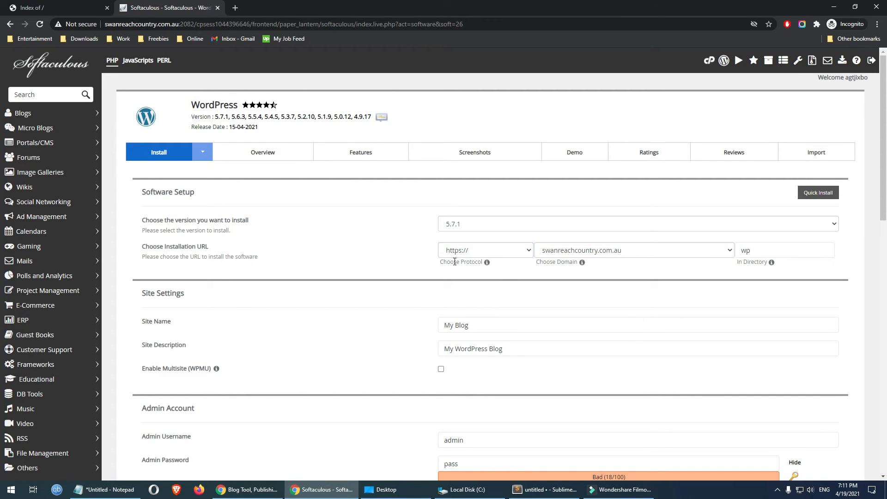
{"action": "left_click", "coordinate": [493, 252]}
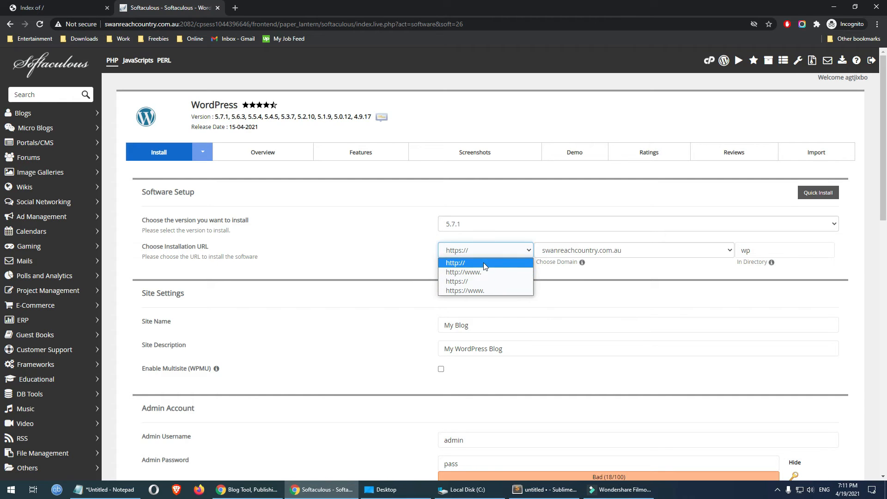
{"action": "left_click", "coordinate": [483, 262]}
{"action": "left_click", "coordinate": [351, 253]}
{"action": "left_click", "coordinate": [503, 251]}
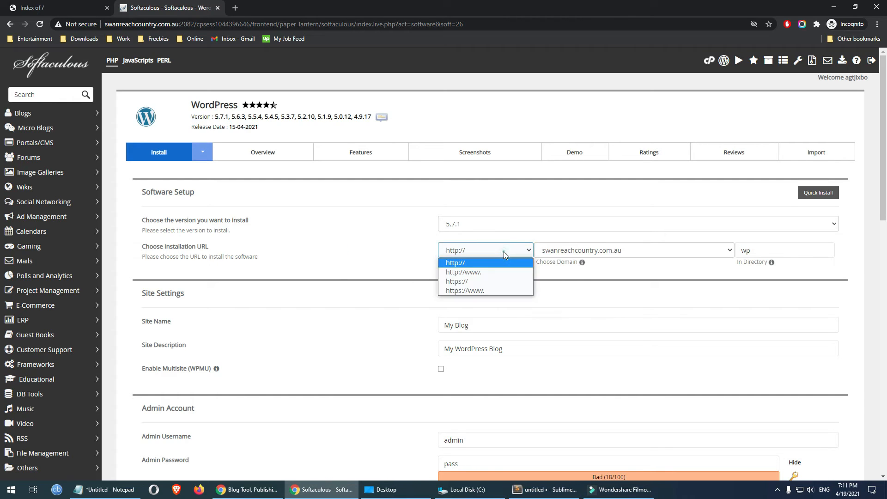
{"action": "left_click", "coordinate": [468, 281]}
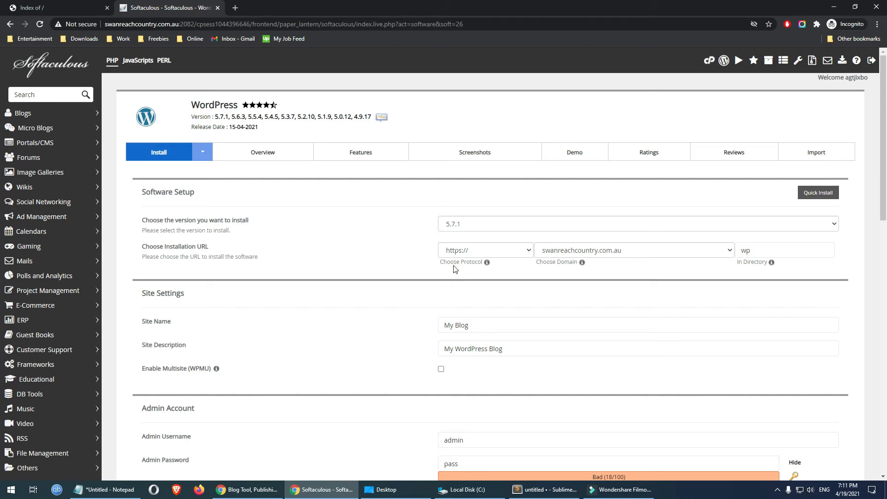
{"action": "left_click", "coordinate": [478, 252]}
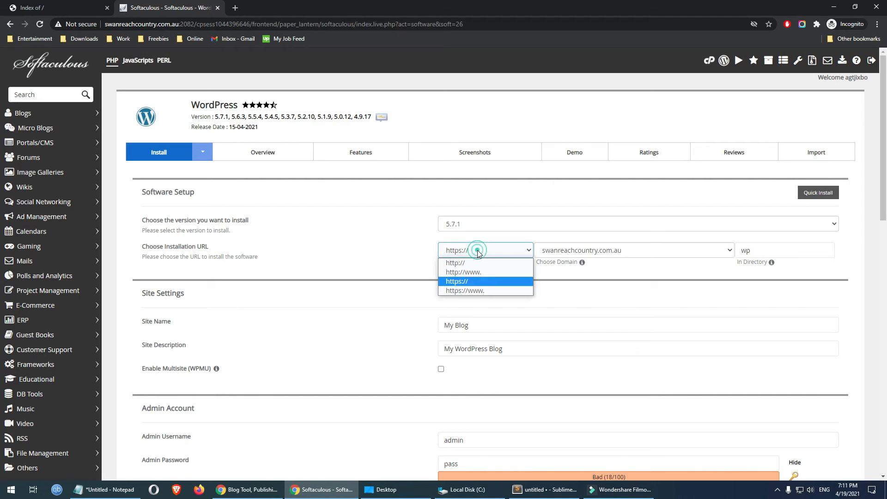
{"action": "left_click", "coordinate": [475, 282]}
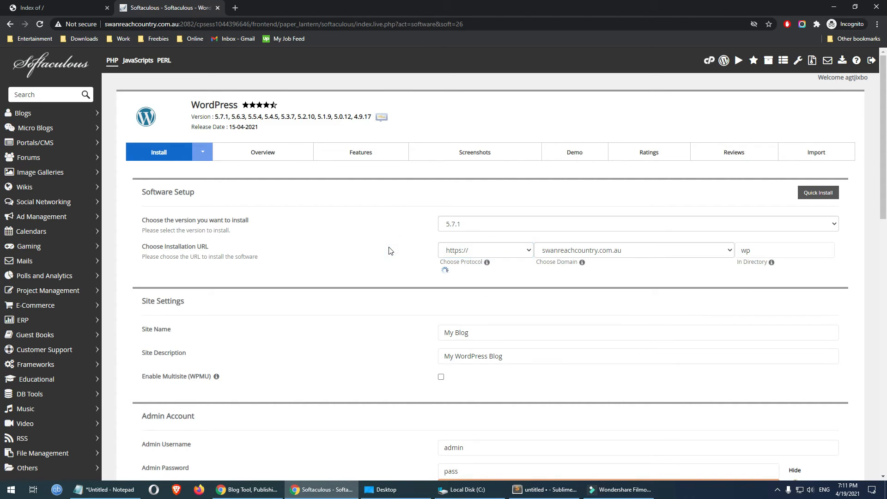
Clear the installation directory and keep swanreachcountry.com.au as the installation domain
{"action": "left_click_drag", "start_coordinate": [757, 250], "coordinate": [722, 251]}
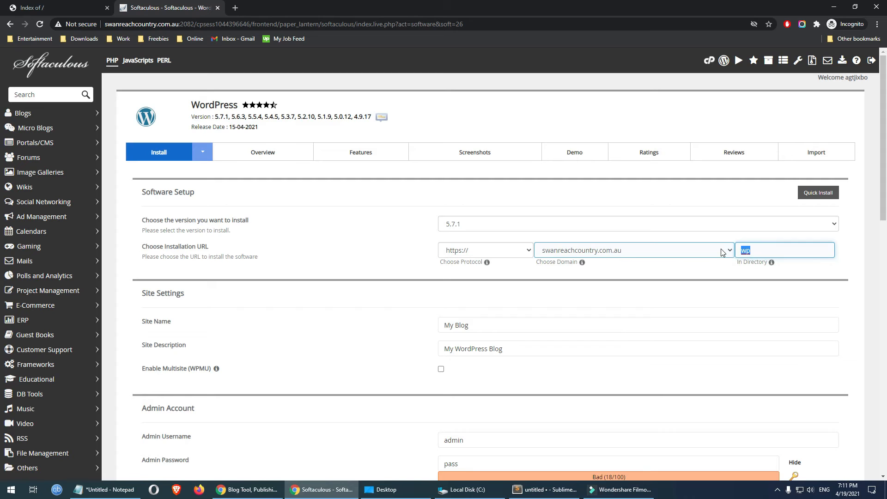
{"action": "key", "text": "BackSpace"}
{"action": "left_click", "coordinate": [332, 235]}
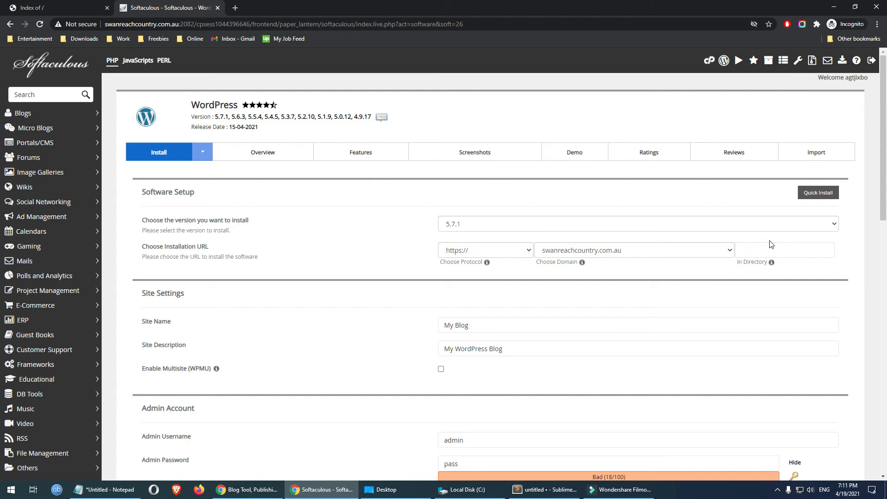
{"action": "left_click", "coordinate": [711, 255]}
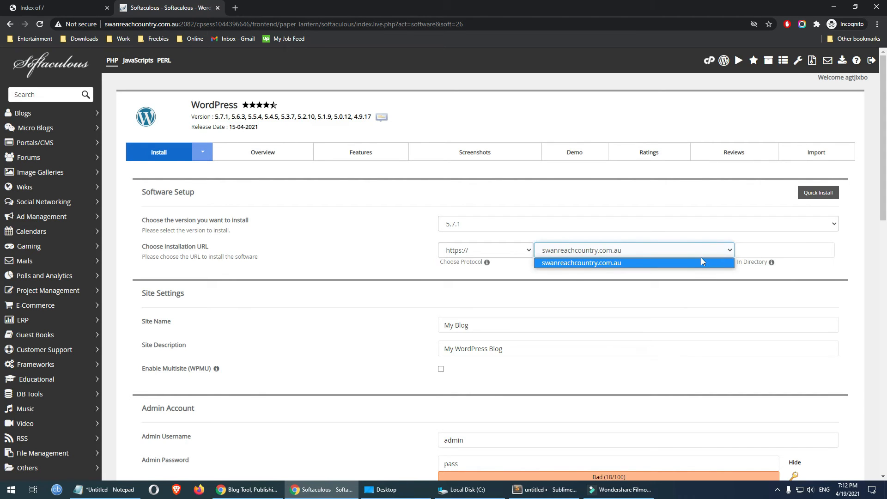
{"action": "left_click", "coordinate": [368, 239]}
Copy "swanreachcountry" from the notes in Sublime Text and use it to replace the site name in the WordPress installation form
{"action": "scroll", "coordinate": [360, 246], "scroll_direction": "down", "scroll_amount": 4}
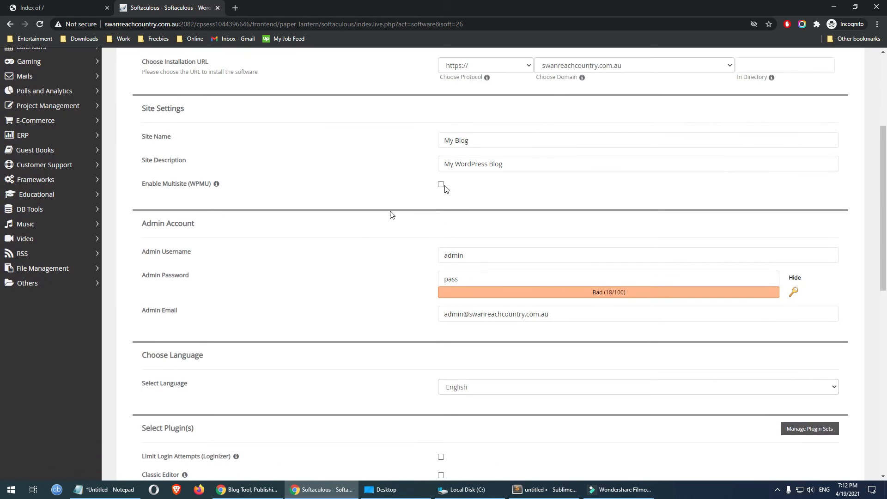
{"action": "scroll", "coordinate": [569, 204], "scroll_direction": "up", "scroll_amount": 2}
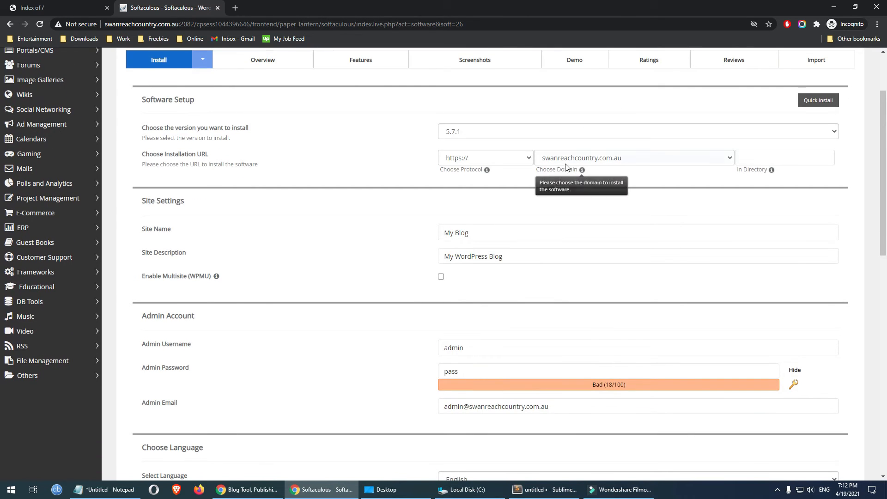
{"action": "left_click", "coordinate": [545, 489]}
{"action": "left_click", "coordinate": [262, 188]}
{"action": "double_click", "coordinate": [189, 105]}
{"action": "key", "text": "ctrl+c"}
{"action": "left_click", "coordinate": [309, 491]}
{"action": "triple_click", "coordinate": [492, 232]}
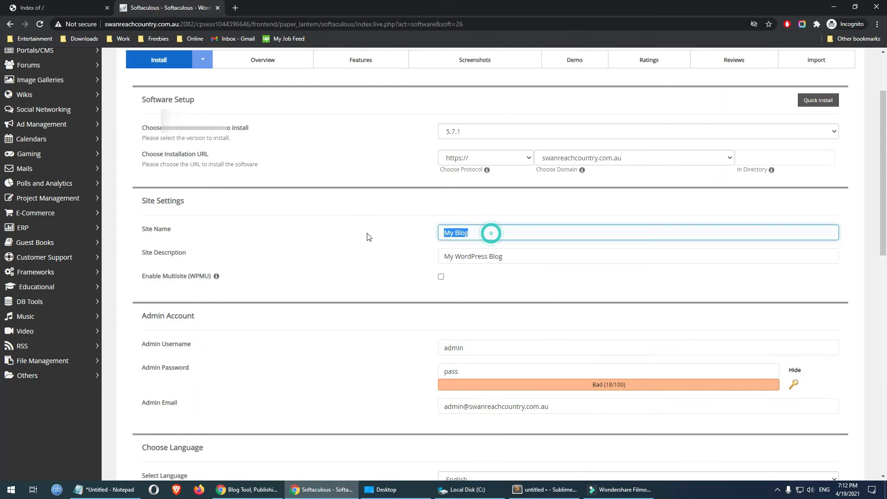
{"action": "key", "text": "ctrl+v"}
Reformat the site name as "Swan Reach Country" with spaces and capital initials
{"action": "left_click", "coordinate": [460, 233]}
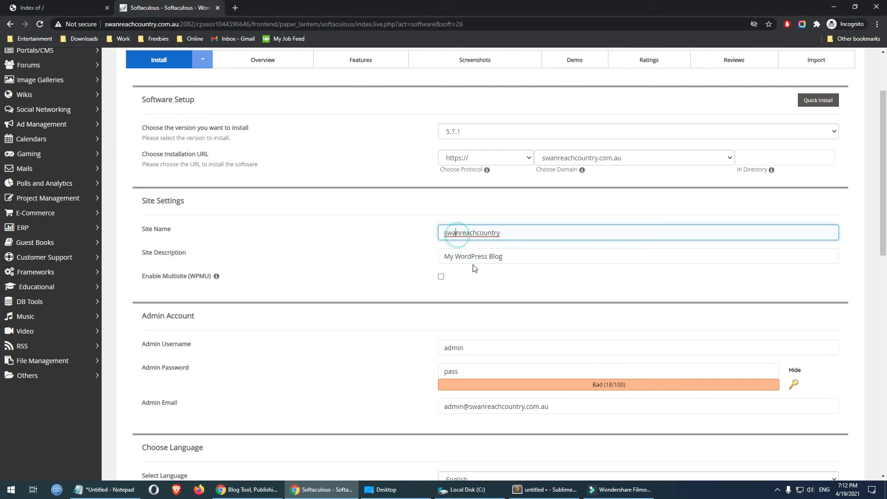
{"action": "key", "text": "Delete"}
{"action": "type", "text": "R"}
{"action": "key", "text": "Home"}
{"action": "key", "text": "Delete"}
{"action": "type", "text": "S"}
{"action": "key", "text": "Right"}
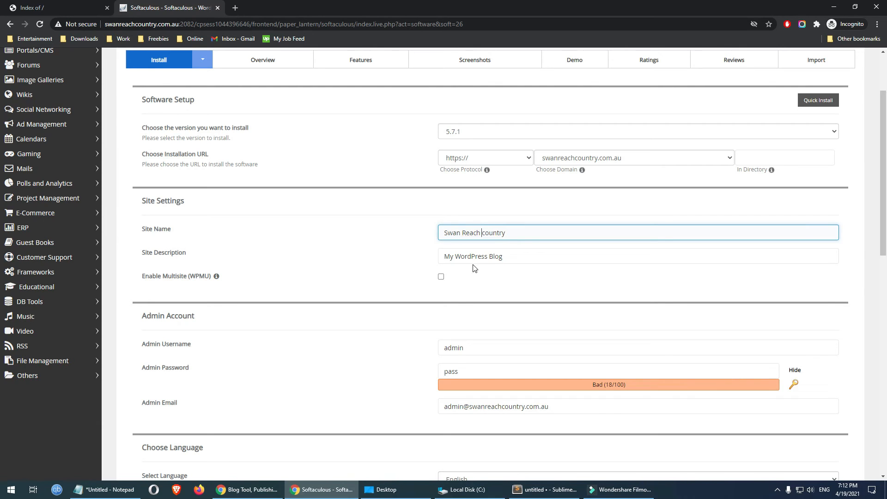
{"action": "key", "text": "Delete"}
{"action": "type", "text": "C"}
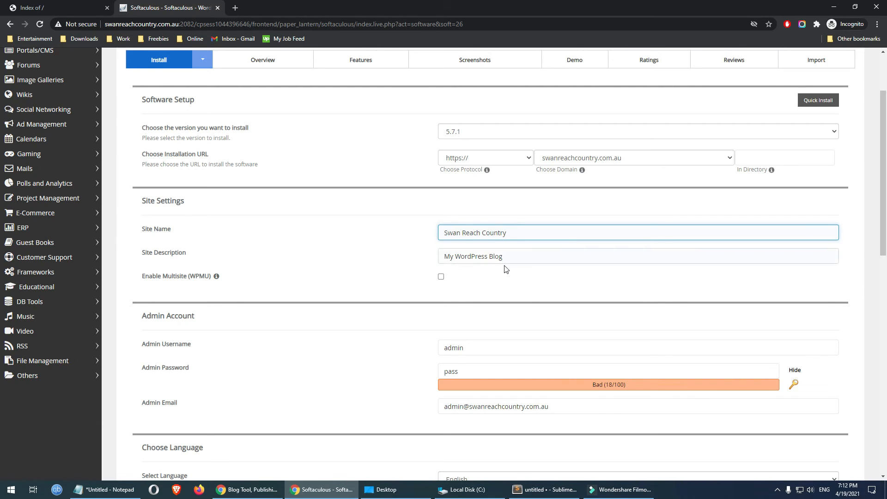
Copy the admin email from the WordPress installation form and start a "wordpress:" entry in the Sublime Text notes
{"action": "left_click", "coordinate": [473, 260]}
{"action": "scroll", "coordinate": [508, 262], "scroll_direction": "down", "scroll_amount": 4}
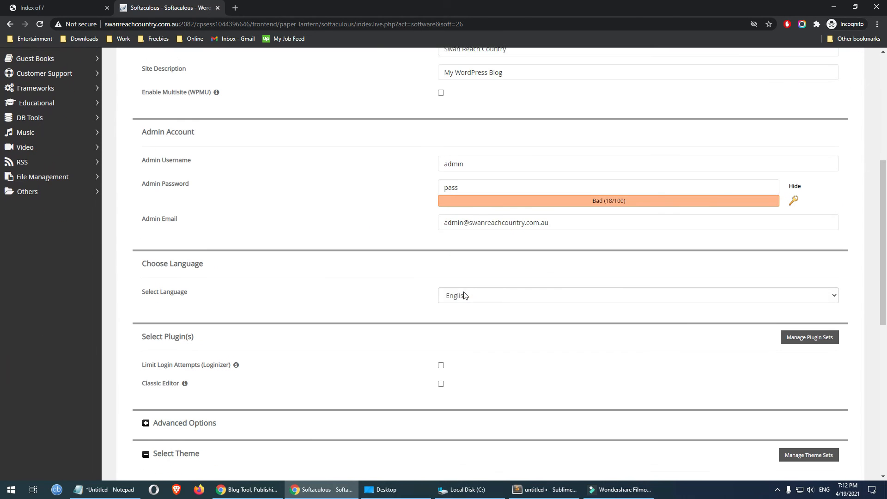
{"action": "left_click_drag", "start_coordinate": [586, 224], "coordinate": [402, 221]}
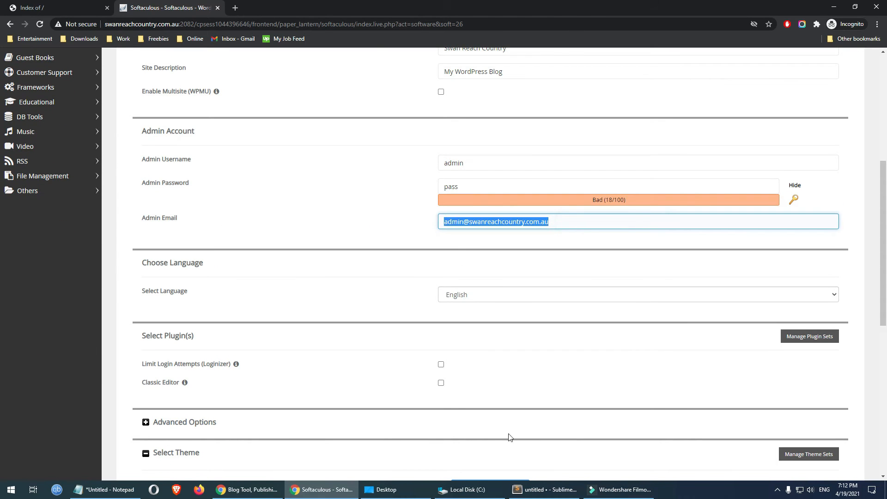
{"action": "left_click", "coordinate": [531, 491]}
{"action": "scroll", "coordinate": [170, 252], "scroll_direction": "down", "scroll_amount": 1}
{"action": "left_click", "coordinate": [118, 123]}
{"action": "type", "text": "wordpress"}
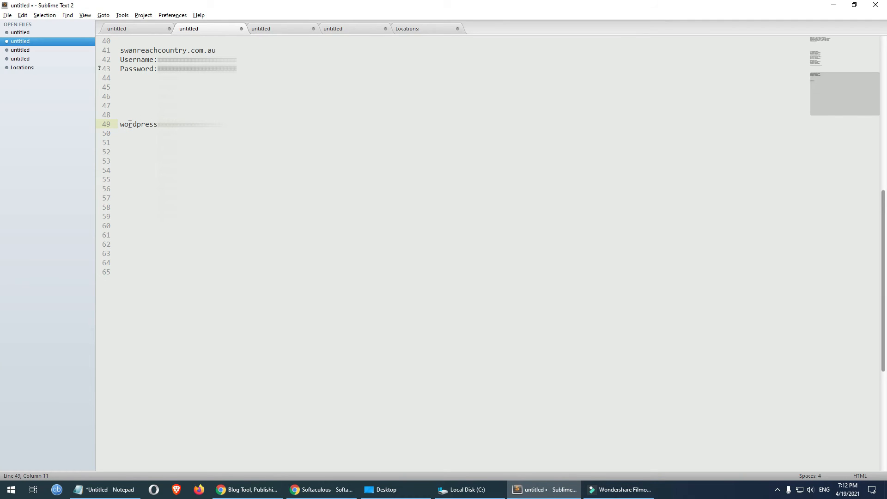
Add "site:", "user:" and "pass:" lines under the wordpress heading, with the copied admin email as the user
{"action": "key", "text": "Return"}
{"action": "type", "text": "site"}
{"action": "type", "text": "user"}
{"action": "type", "text": ":"}
{"action": "key", "text": "ctrl+v"}
{"action": "key", "text": "Return"}
{"action": "type", "text": "pass:"}
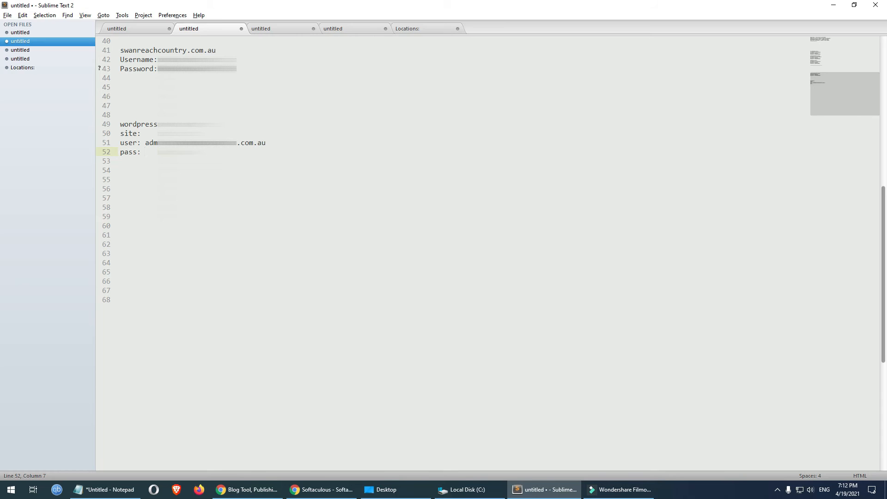
Return to the installation form in the browser and replace the admin username with the copied admin email
{"action": "left_click", "coordinate": [323, 485]}
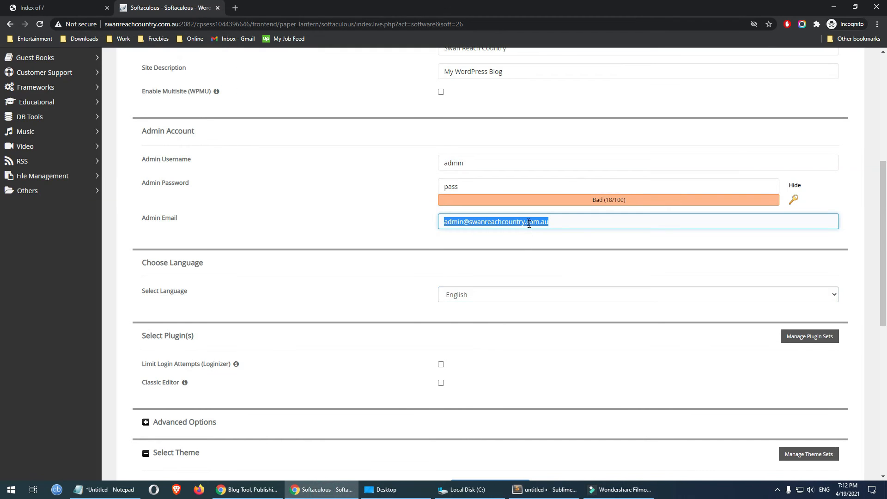
{"action": "double_click", "coordinate": [500, 166]}
{"action": "key", "text": "ctrl+v"}
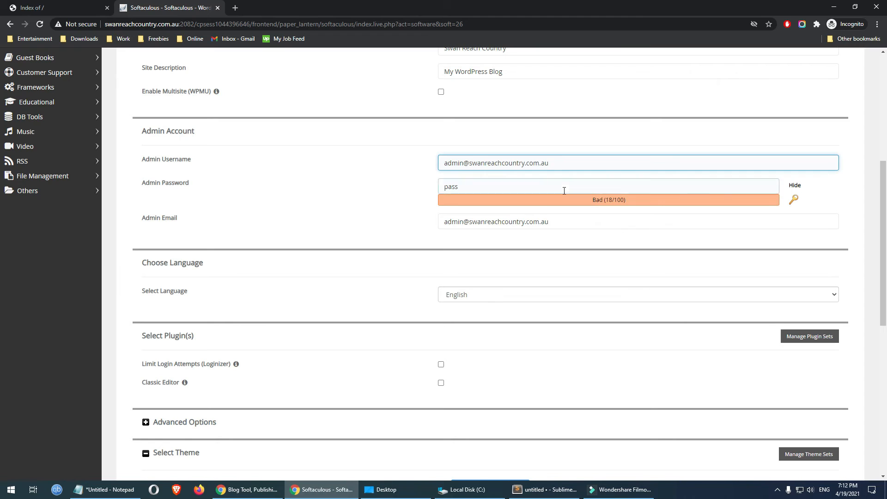
Generate a random admin password for the WordPress installation and copy it to the pass line of the Sublime Text notes
{"action": "left_click", "coordinate": [794, 200]}
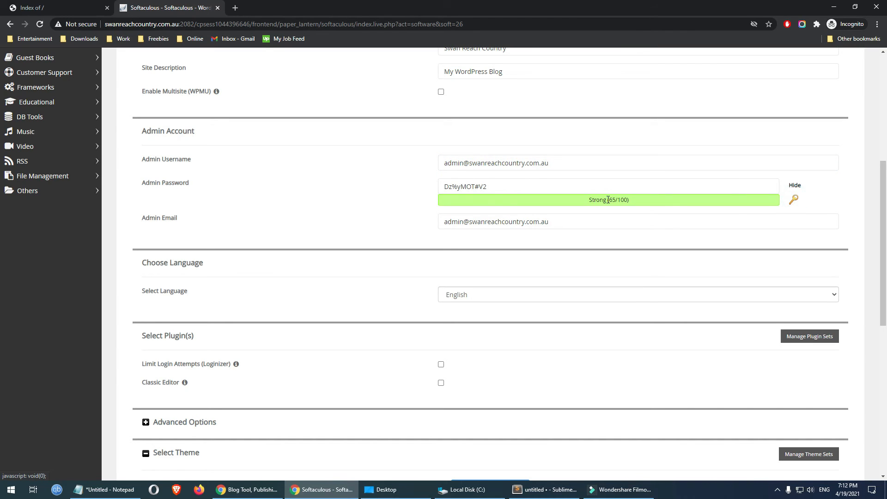
{"action": "left_click_drag", "start_coordinate": [493, 189], "coordinate": [396, 192]}
{"action": "left_click", "coordinate": [546, 489]}
{"action": "key", "text": "ctrl+v"}
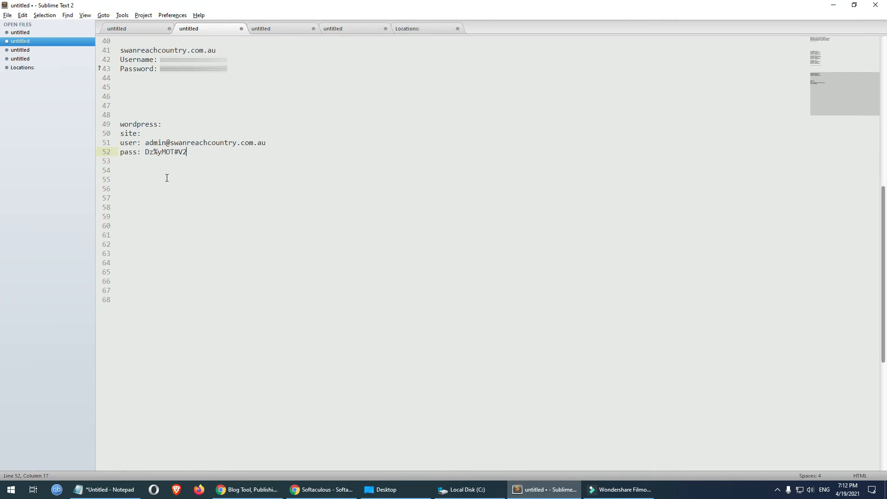
{"action": "left_click", "coordinate": [321, 489]}
{"action": "left_click", "coordinate": [305, 190]}
{"action": "scroll", "coordinate": [574, 290], "scroll_direction": "down", "scroll_amount": 8}
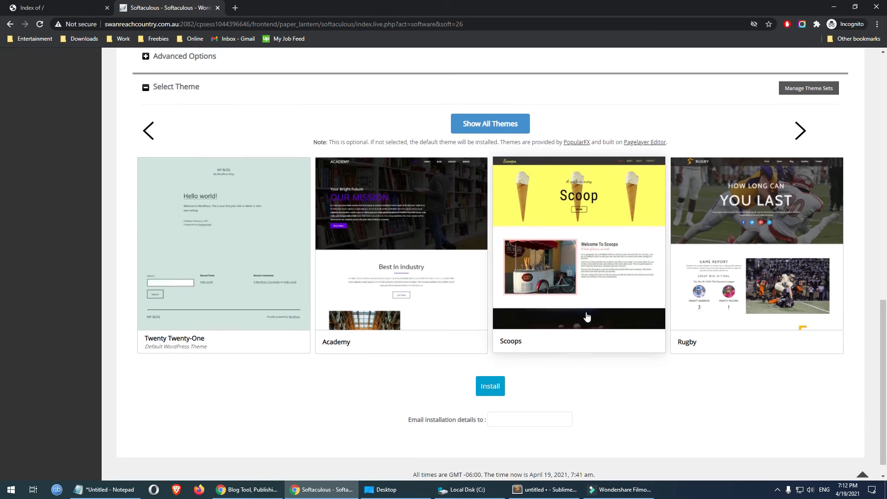
{"action": "left_click", "coordinate": [490, 366]}
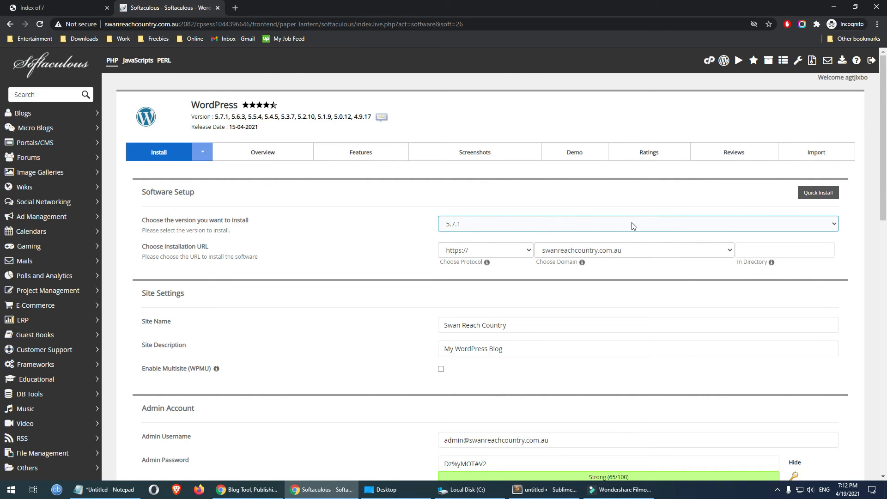
{"action": "scroll", "coordinate": [601, 217], "scroll_direction": "down", "scroll_amount": 2}
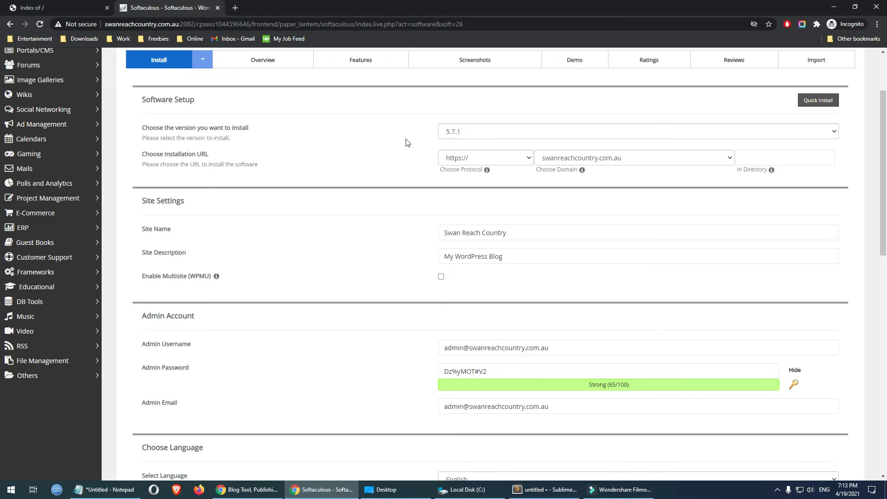
{"action": "left_click", "coordinate": [501, 157]}
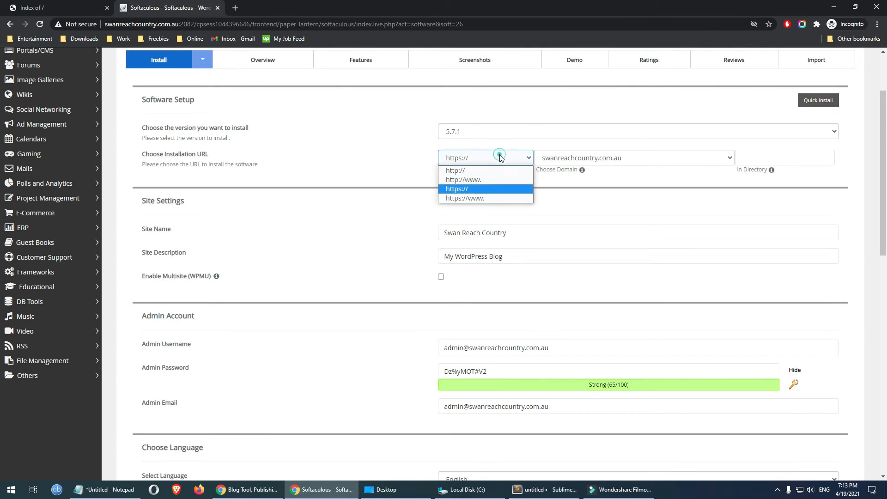
{"action": "left_click", "coordinate": [483, 188]}
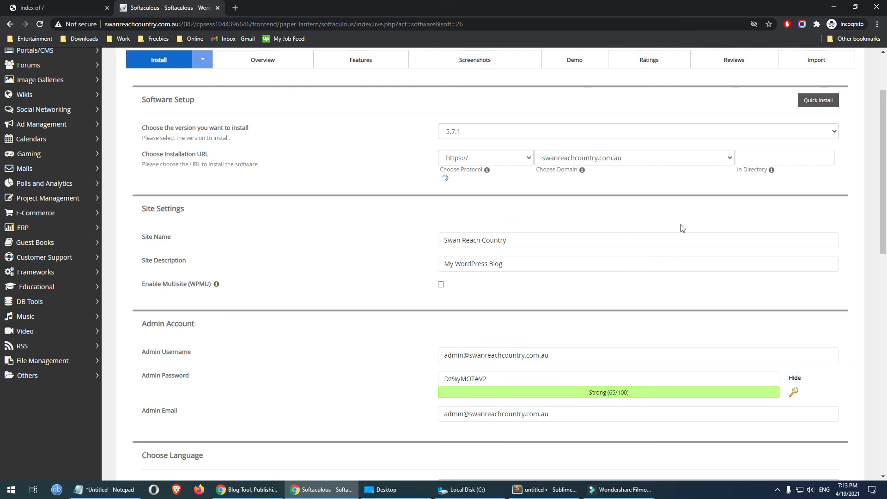
Check the site name, admin account and theme settings, and install WordPress
{"action": "scroll", "coordinate": [493, 142], "scroll_direction": "down", "scroll_amount": 2}
{"action": "left_click", "coordinate": [506, 141]}
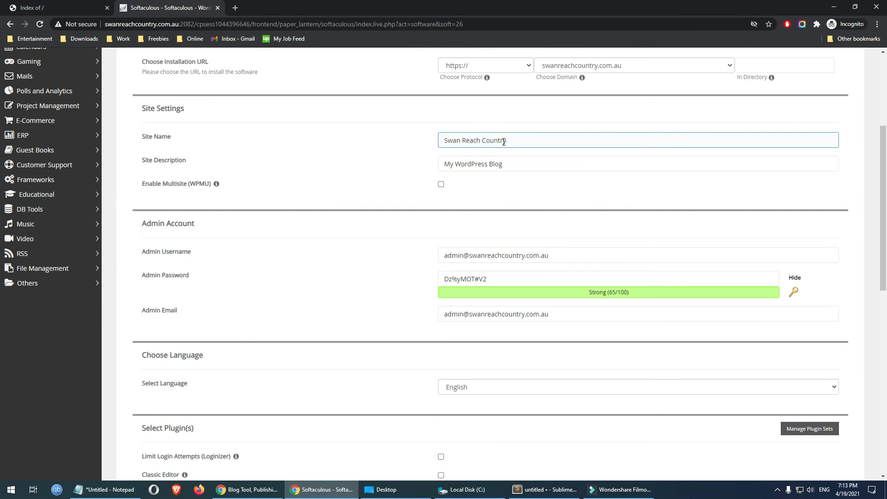
{"action": "left_click_drag", "start_coordinate": [507, 141], "coordinate": [424, 145]}
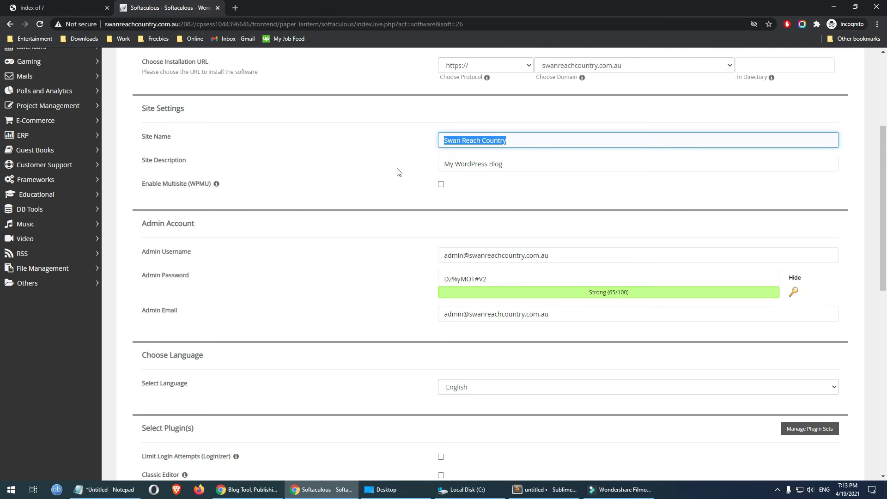
{"action": "scroll", "coordinate": [456, 218], "scroll_direction": "down", "scroll_amount": 2}
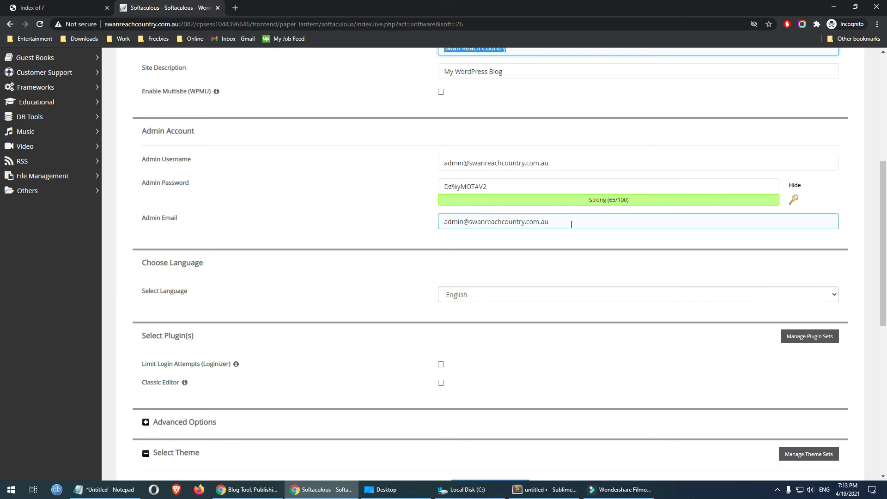
{"action": "scroll", "coordinate": [571, 224], "scroll_direction": "down", "scroll_amount": 3}
{"action": "scroll", "coordinate": [559, 246], "scroll_direction": "down", "scroll_amount": 5}
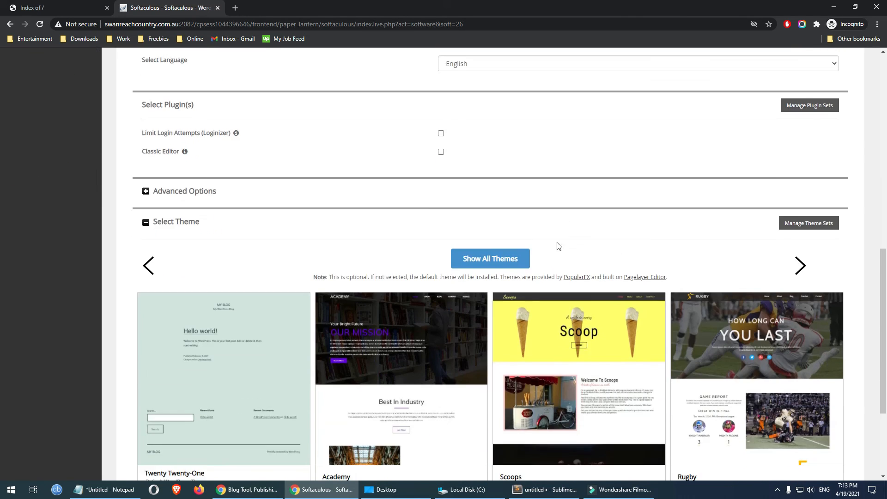
{"action": "left_click", "coordinate": [490, 365]}
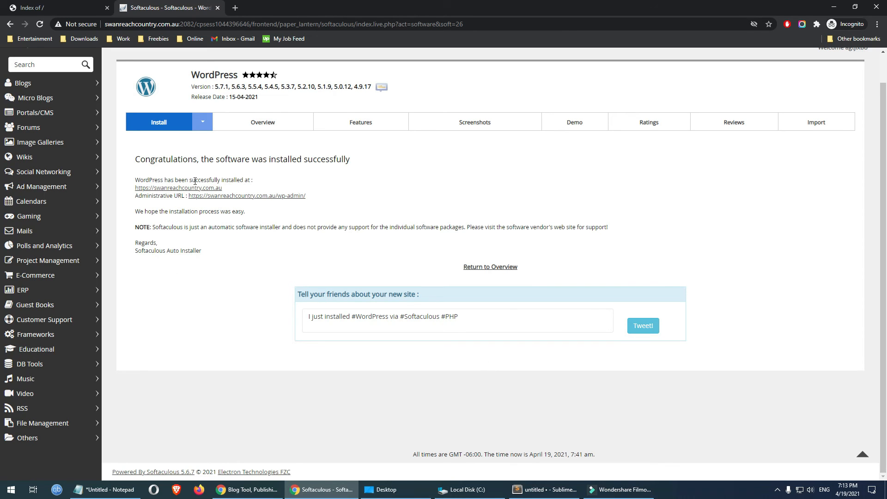
{"action": "left_click", "coordinate": [154, 188]}
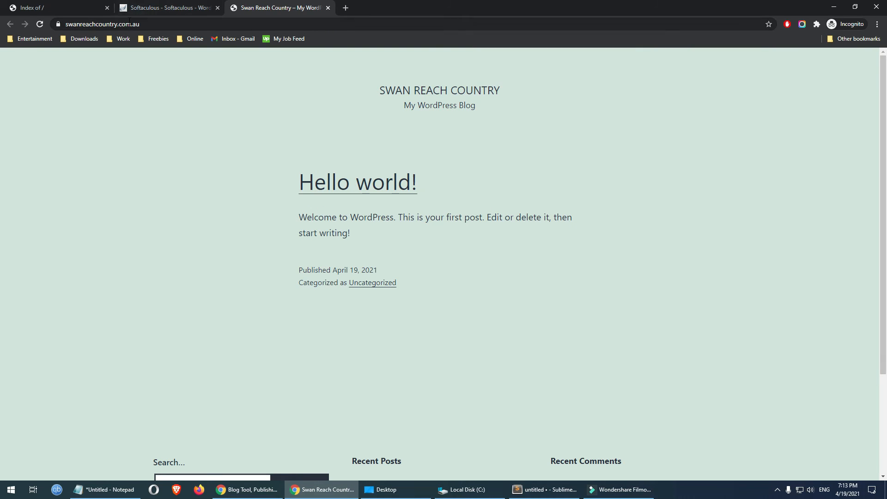
{"action": "double_click", "coordinate": [129, 23]}
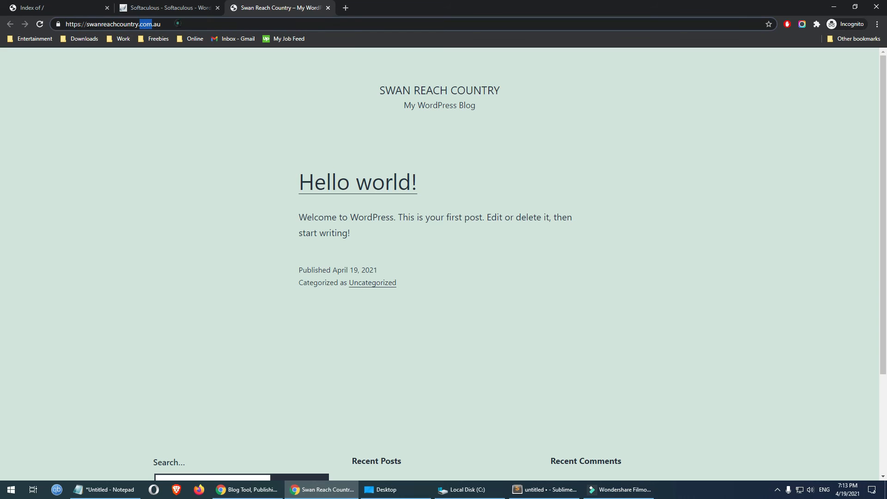
{"action": "triple_click", "coordinate": [178, 24]}
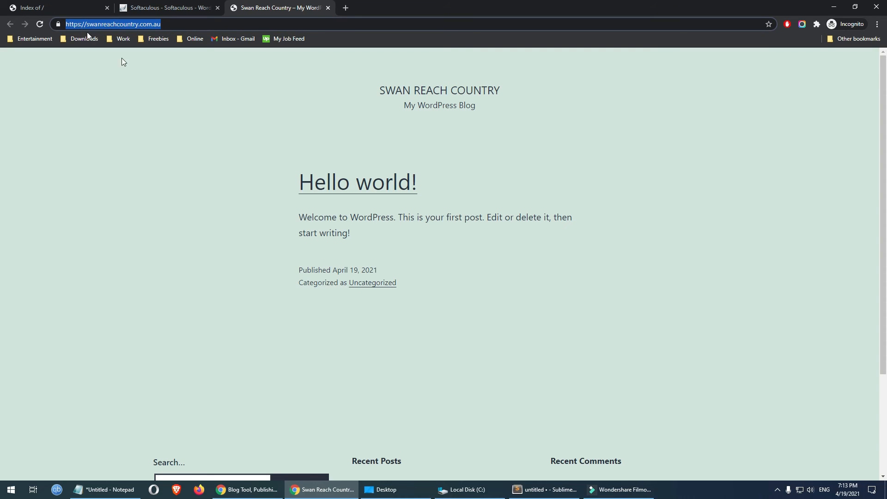
{"action": "left_click", "coordinate": [208, 93]}
{"action": "scroll", "coordinate": [1, 254], "scroll_direction": "down", "scroll_amount": 3}
{"action": "scroll", "coordinate": [871, 111], "scroll_direction": "up", "scroll_amount": 3}
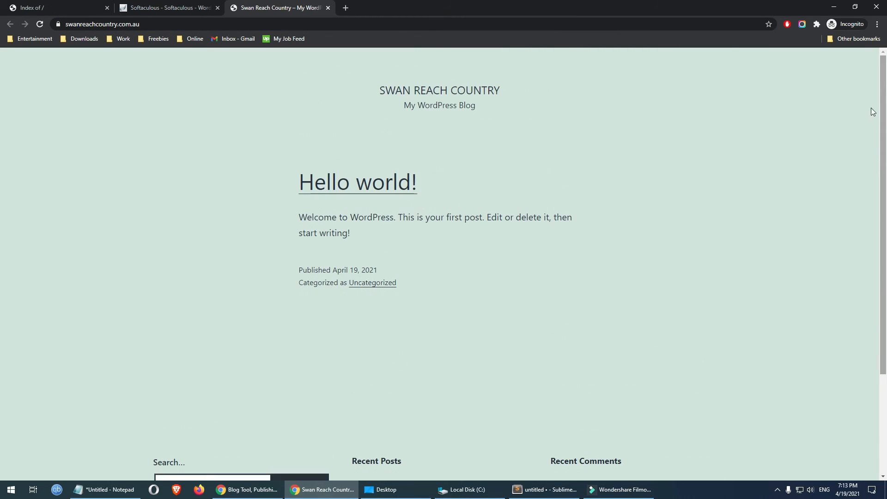
Open the WordPress login page by adding /wp-admin to the site address
{"action": "left_click", "coordinate": [151, 25]}
{"action": "key", "text": "End"}
{"action": "type", "text": "/wp-admin"}
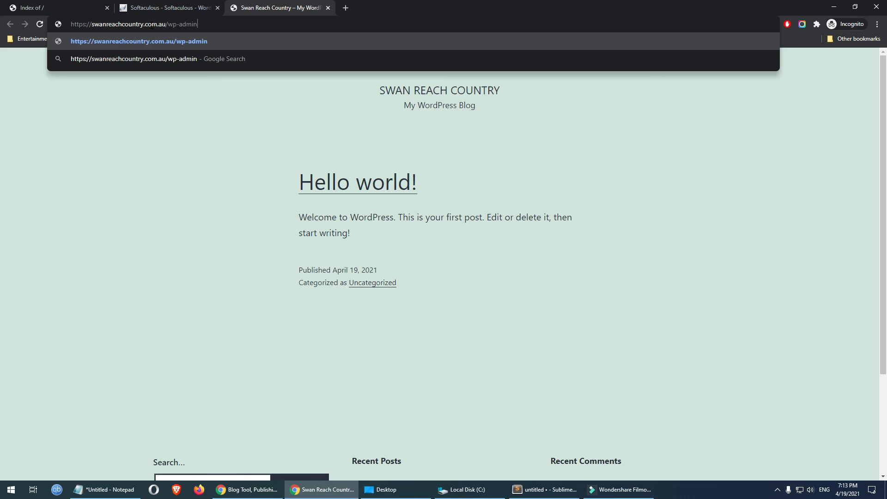
{"action": "key", "text": "Return"}
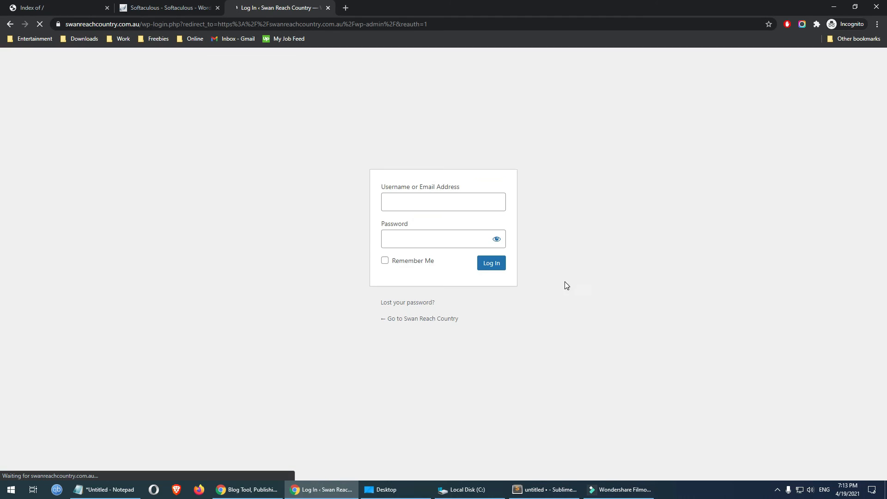
Copy the WordPress username from the Sublime Text notes into the login form's username field
{"action": "left_click", "coordinate": [541, 491]}
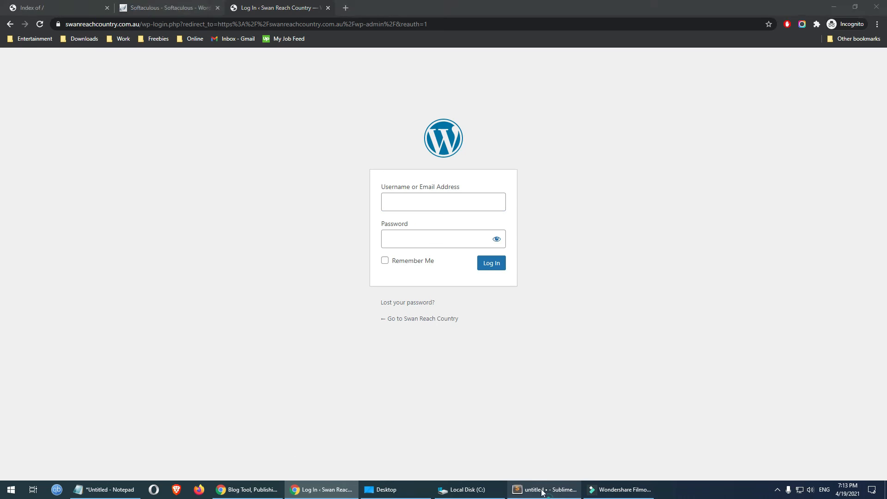
{"action": "left_click_drag", "start_coordinate": [266, 143], "coordinate": [145, 143]}
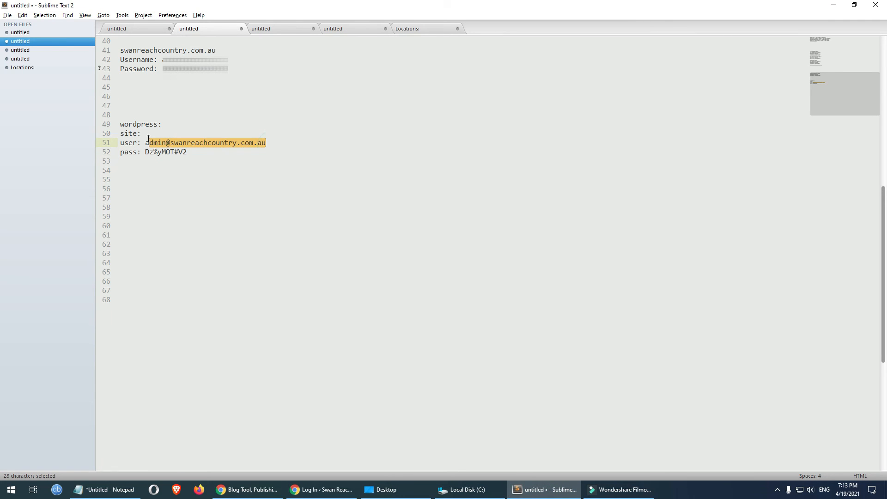
{"action": "key", "text": "ctrl+c"}
{"action": "key", "text": "alt+Tab"}
{"action": "key", "text": "ctrl+v"}
Copy the admin password from the notes into the login form's password field and log in to WordPress
{"action": "key", "text": "alt+Tab"}
{"action": "left_click_drag", "start_coordinate": [193, 156], "coordinate": [145, 153]}
{"action": "key", "text": "ctrl+c"}
{"action": "key", "text": "alt+Tab"}
{"action": "left_click", "coordinate": [434, 250]}
{"action": "left_click", "coordinate": [433, 245]}
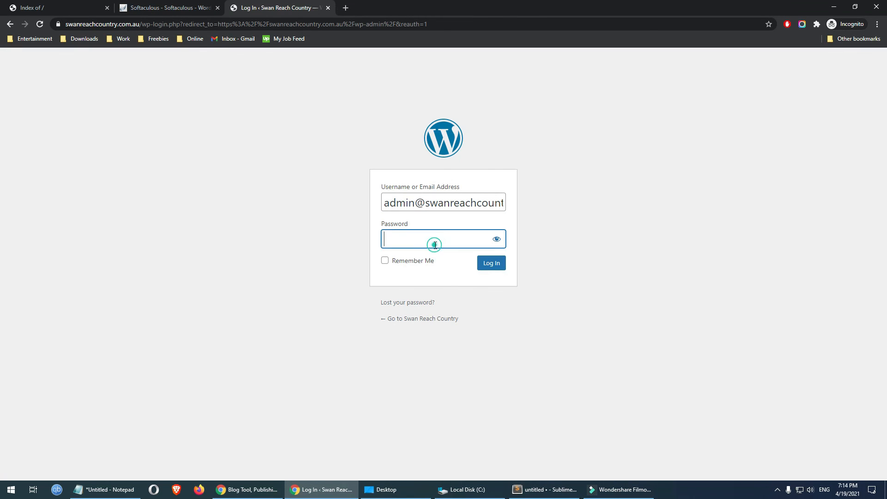
{"action": "key", "text": "ctrl+v"}
{"action": "left_click", "coordinate": [482, 264]}
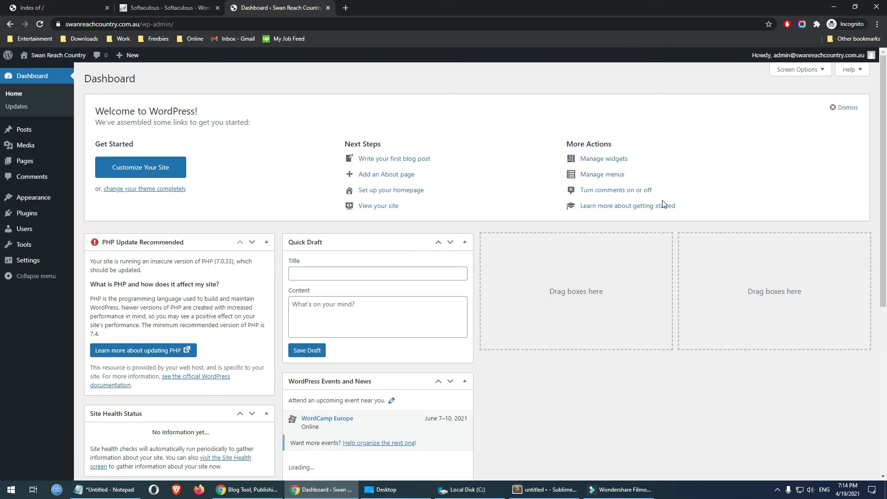
Look over the WordPress dashboard, and open the Swan Reach Country site in a new tab to view its home page
{"action": "scroll", "coordinate": [664, 204], "scroll_direction": "down", "scroll_amount": 3}
{"action": "scroll", "coordinate": [689, 214], "scroll_direction": "down", "scroll_amount": 3}
{"action": "scroll", "coordinate": [679, 224], "scroll_direction": "up", "scroll_amount": 6}
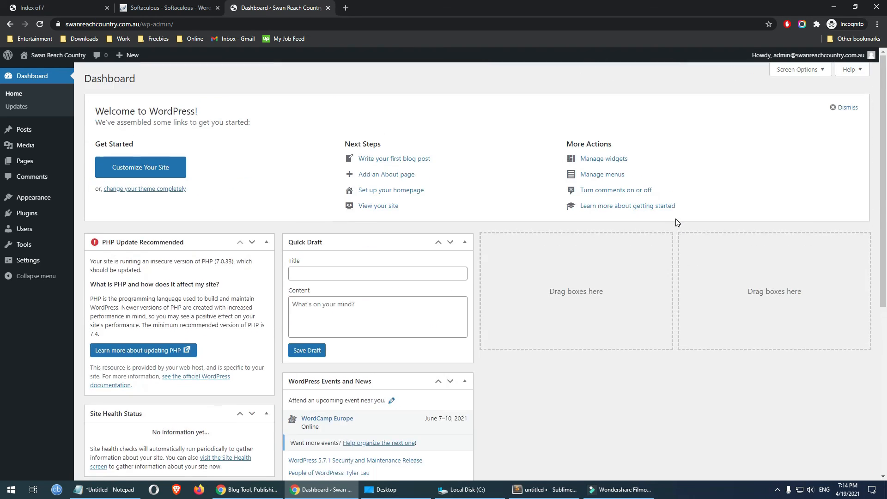
{"action": "right_click", "coordinate": [43, 61]}
{"action": "left_click", "coordinate": [54, 62]}
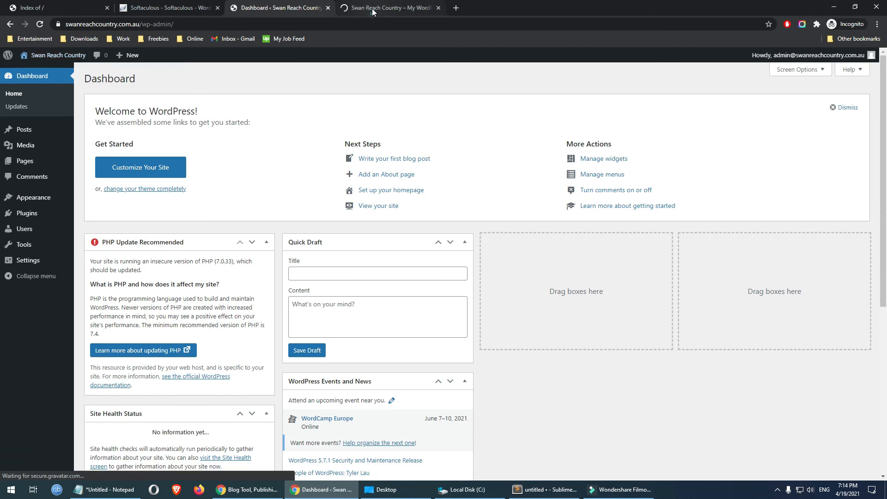
{"action": "left_click", "coordinate": [373, 8]}
{"action": "scroll", "coordinate": [522, 177], "scroll_direction": "down", "scroll_amount": 3}
{"action": "scroll", "coordinate": [522, 177], "scroll_direction": "up", "scroll_amount": 3}
Return to the WordPress dashboard to look it over, and view the http and https site addresses noted in Notepad
{"action": "left_click", "coordinate": [248, 8]}
{"action": "scroll", "coordinate": [253, 177], "scroll_direction": "down", "scroll_amount": 5}
{"action": "scroll", "coordinate": [601, 295], "scroll_direction": "up", "scroll_amount": 5}
{"action": "scroll", "coordinate": [602, 296], "scroll_direction": "down", "scroll_amount": 2}
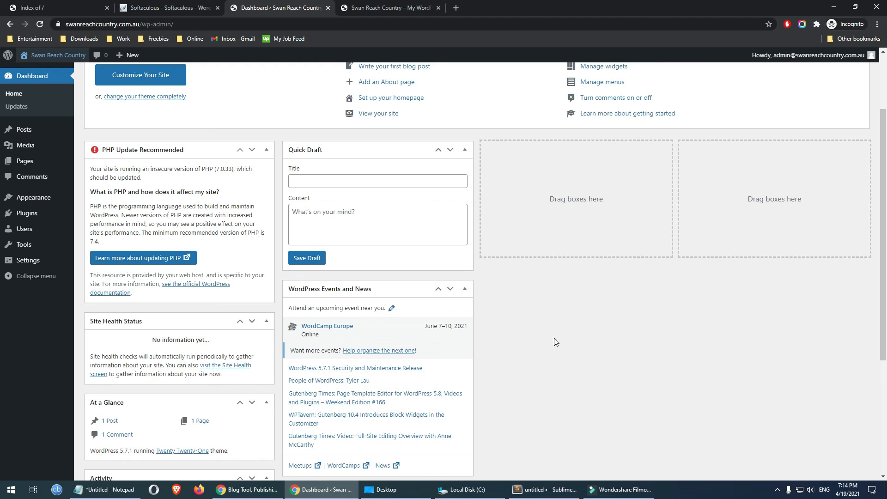
{"action": "left_click", "coordinate": [107, 490]}
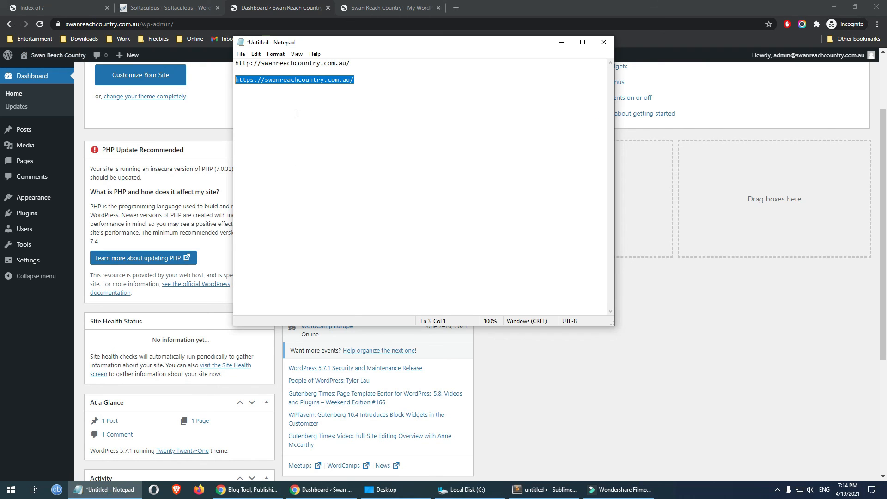
{"action": "left_click", "coordinate": [561, 42]}
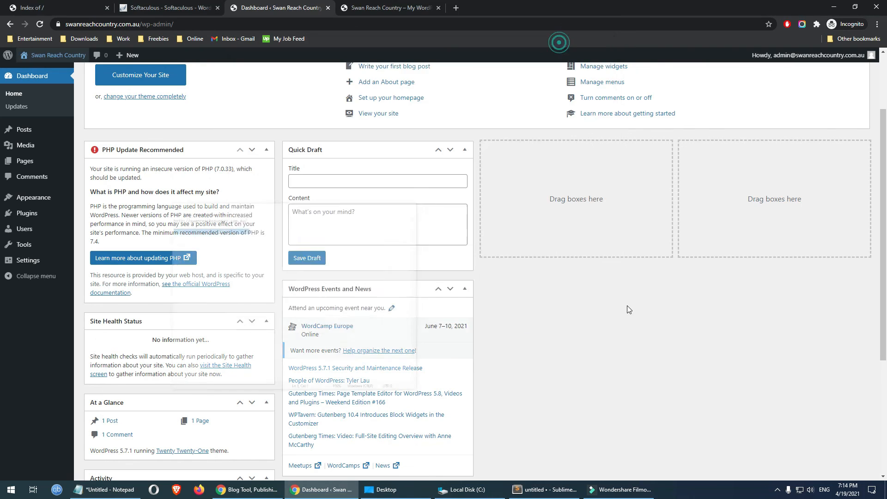